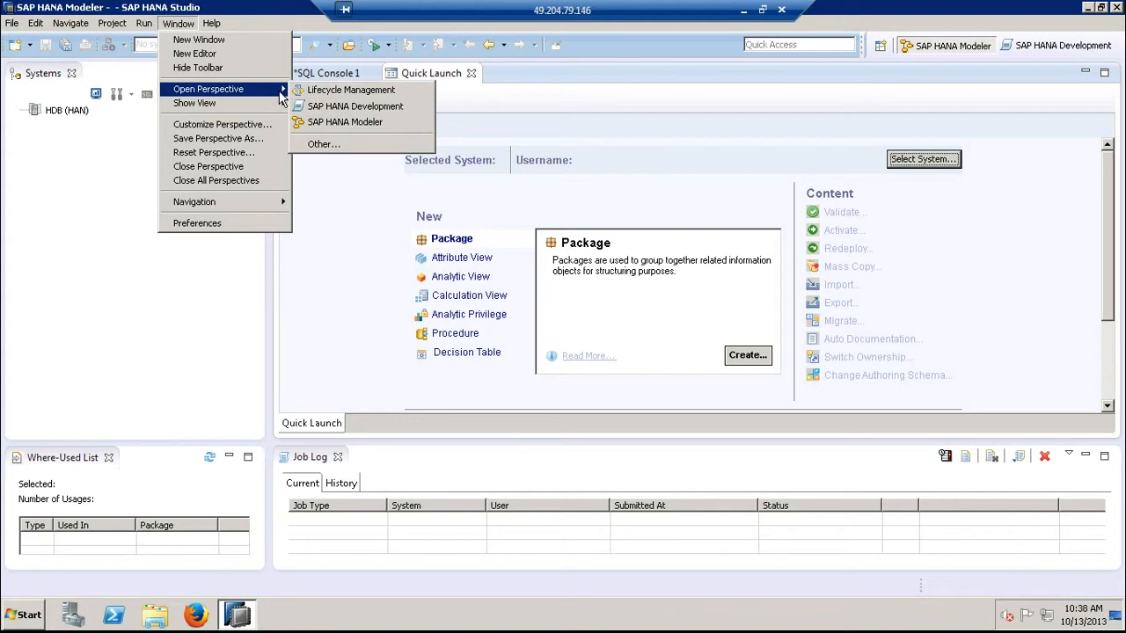
- Review the list of available perspectives without opening one
click(378, 148)
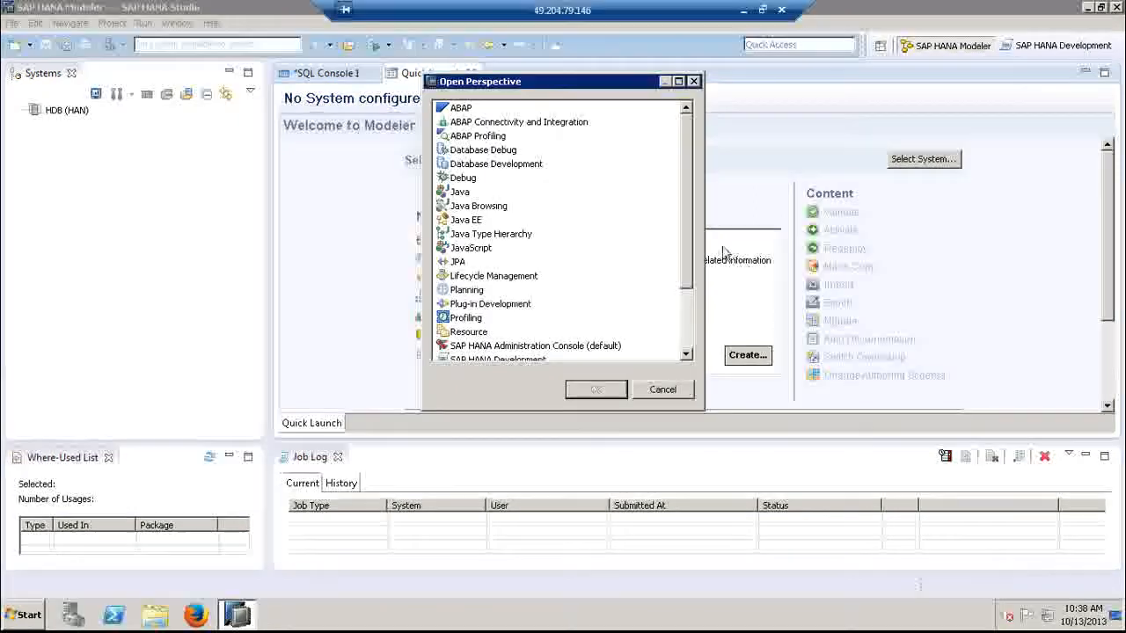
click(665, 392)
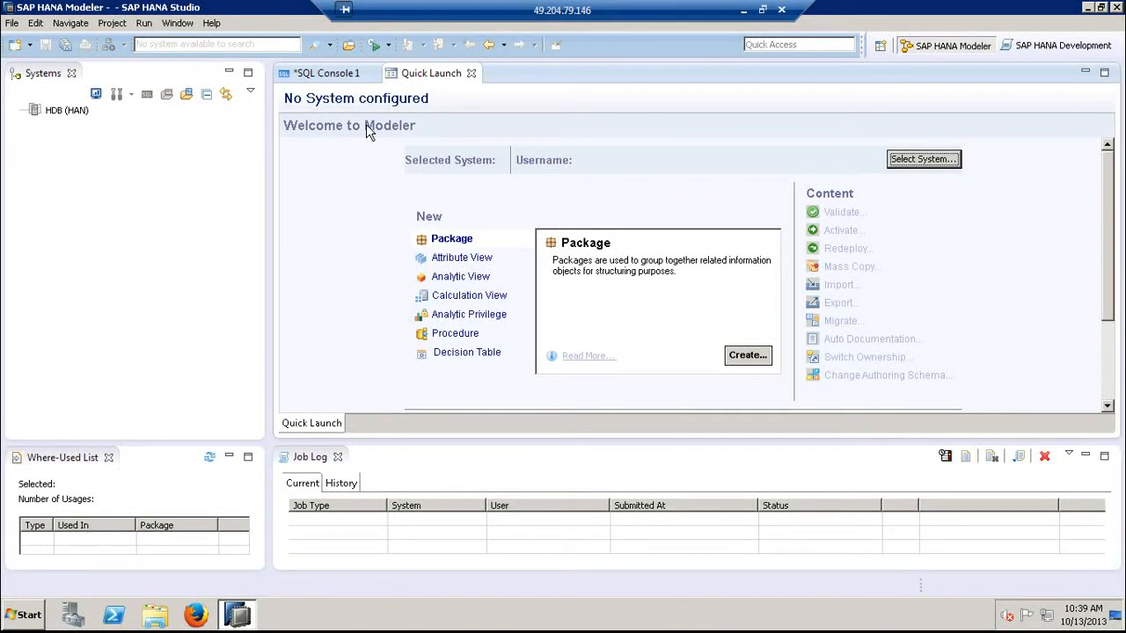
- Try to log on to the HDB (HAN) system with the database user's password
click(53, 111)
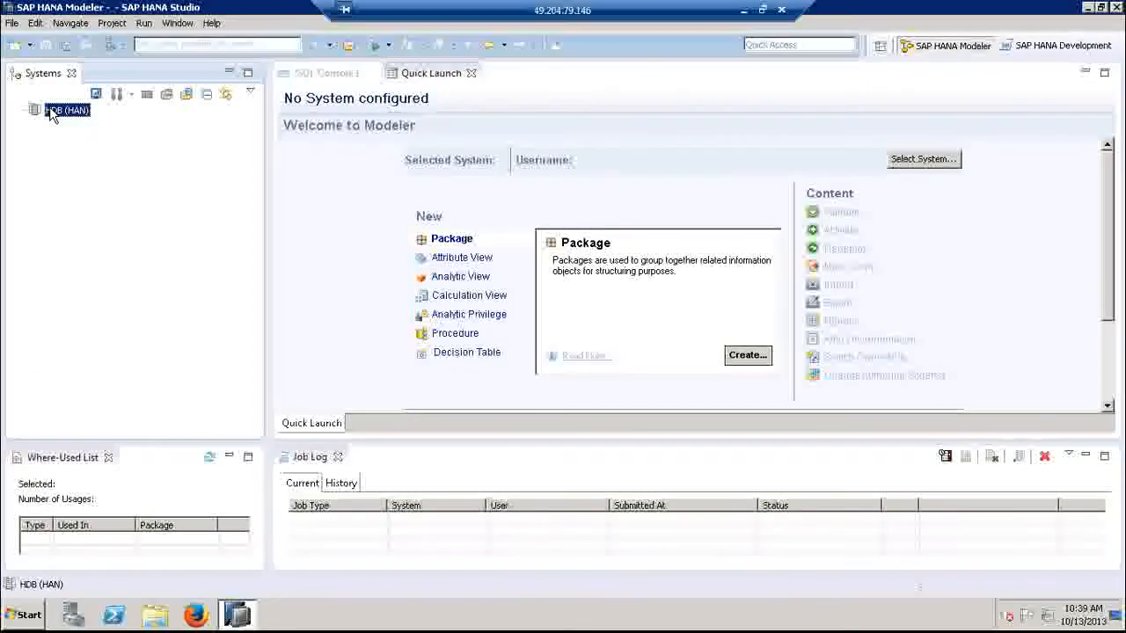
right_click(51, 108)
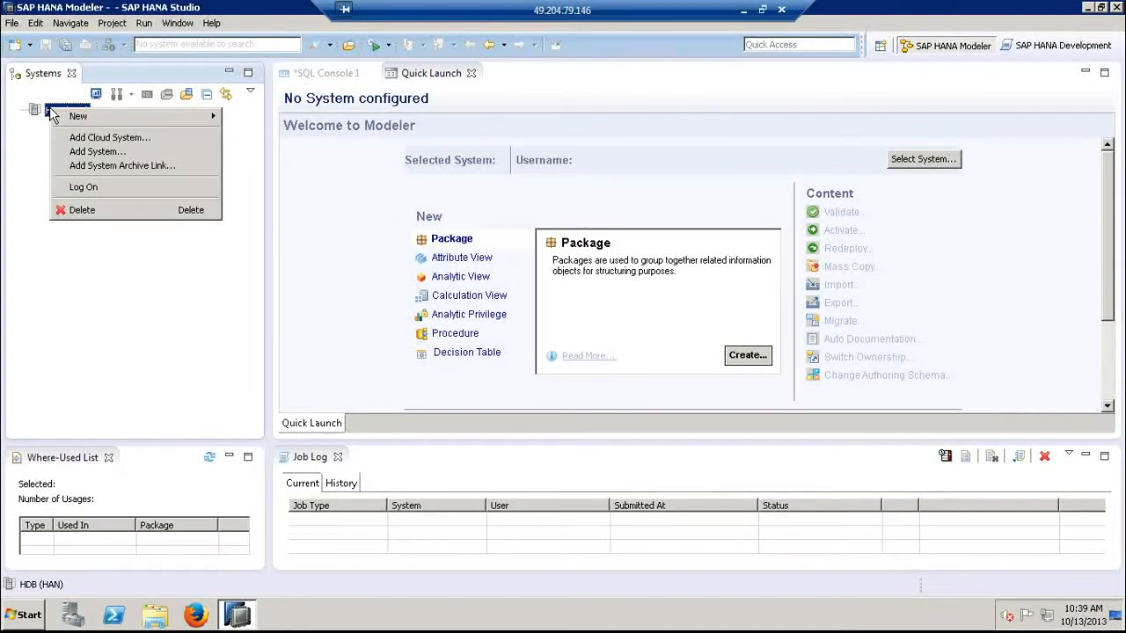
click(88, 186)
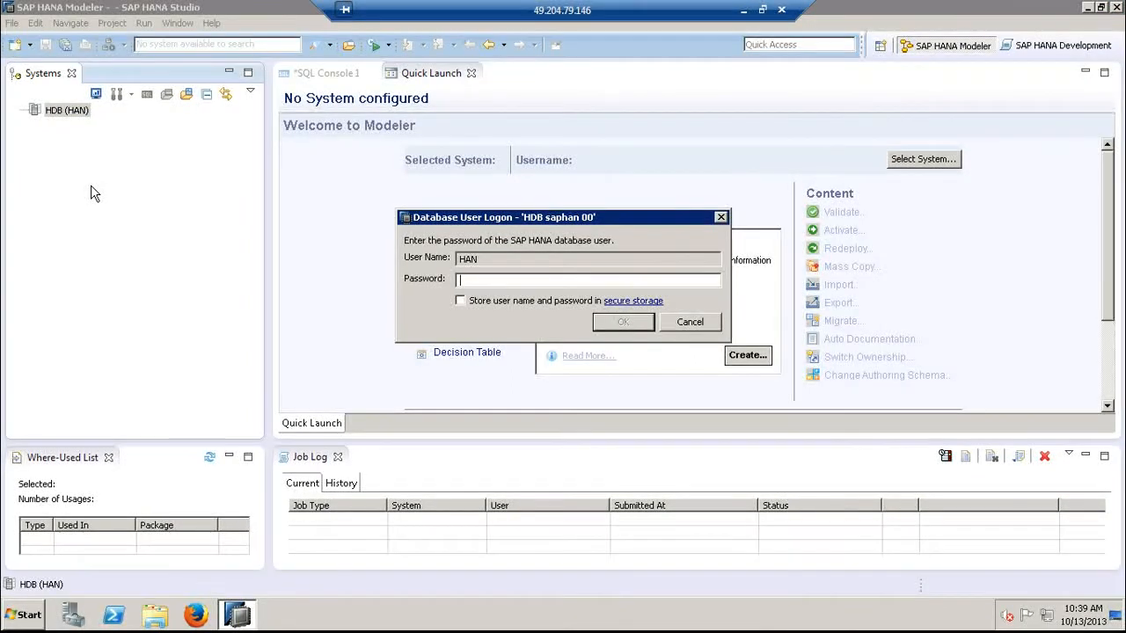
text(*********)
click(642, 322)
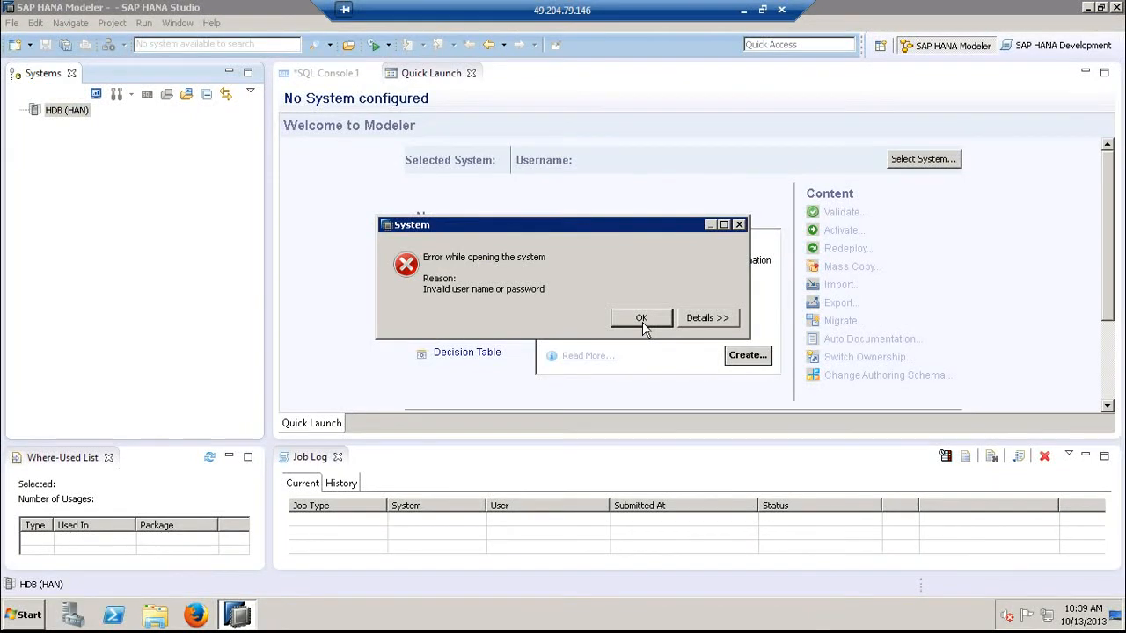
click(642, 321)
- Retry the logon to HDB (HAN) by replacing the stored entry with a re-entered database user password
double_click(70, 118)
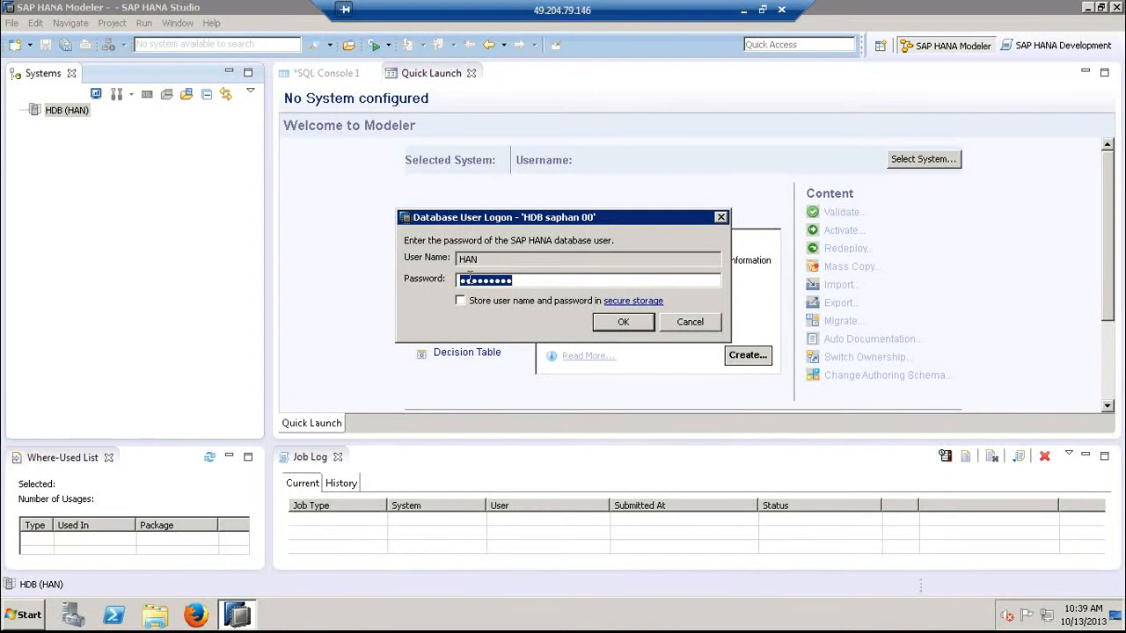
text(••)
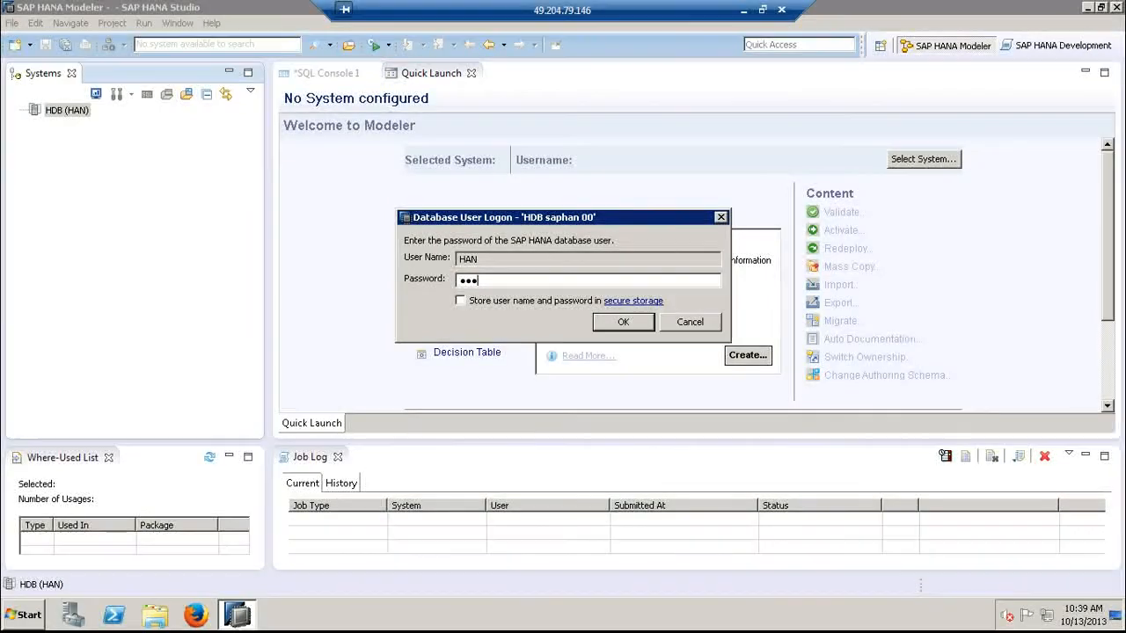
text(••••••••)
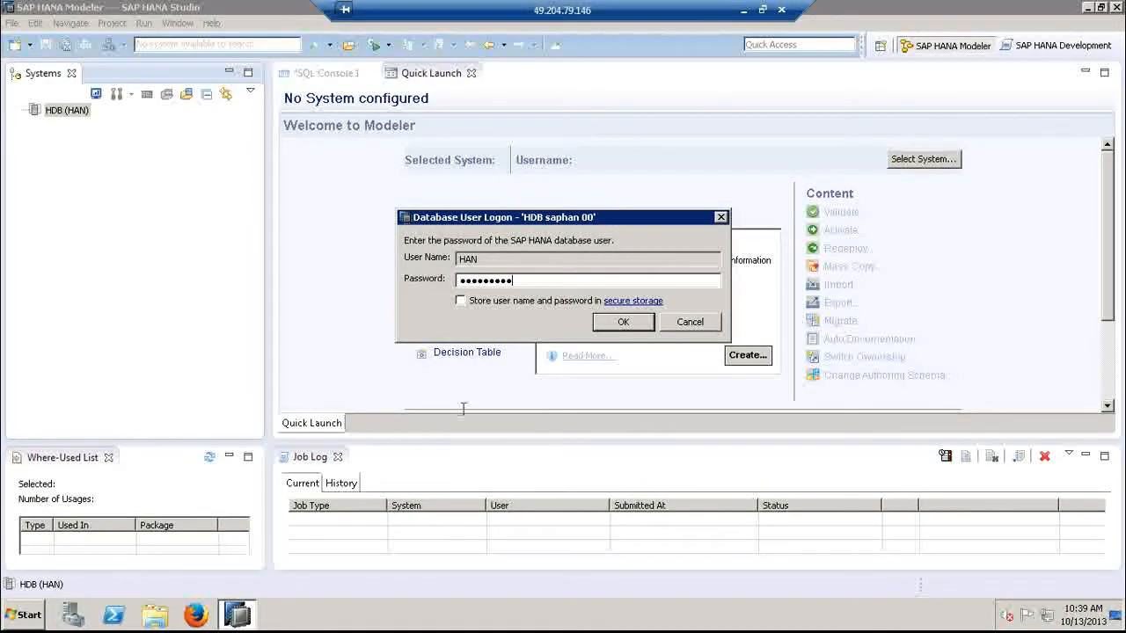
click(625, 323)
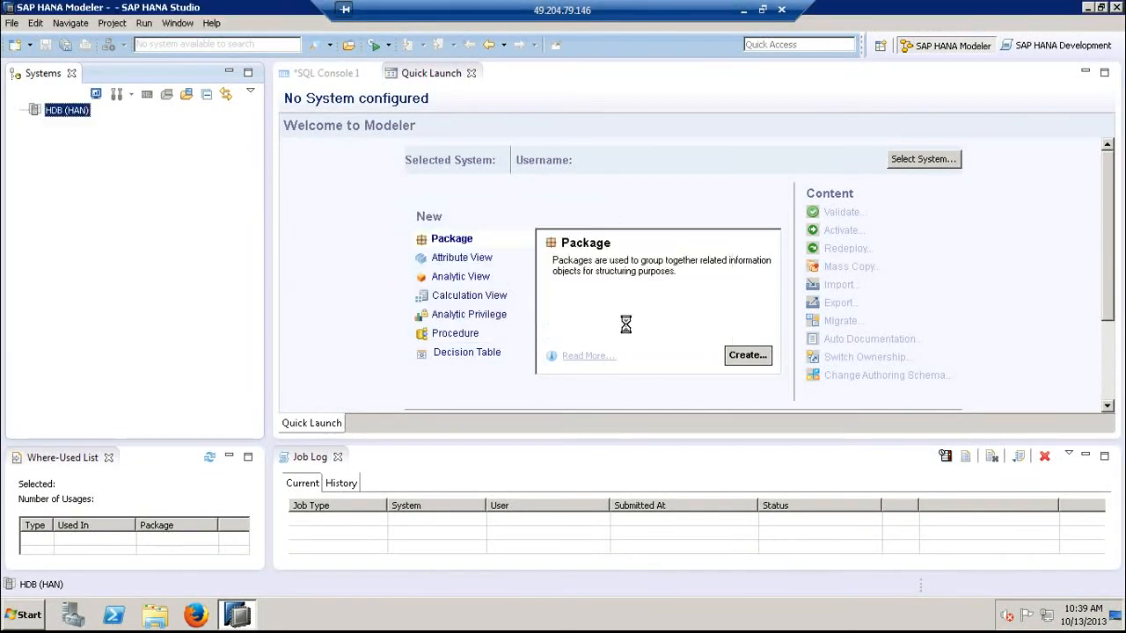
click(625, 323)
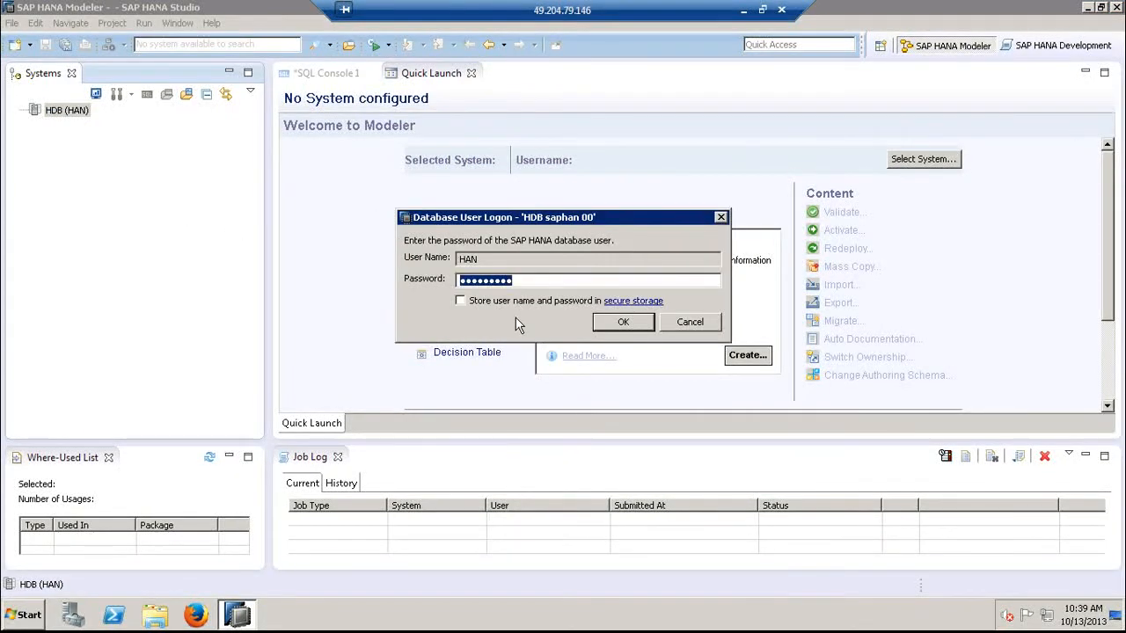
- Enter the database user's password again and log on to the HDB (HAN) system
text(●●●●●●●●●)
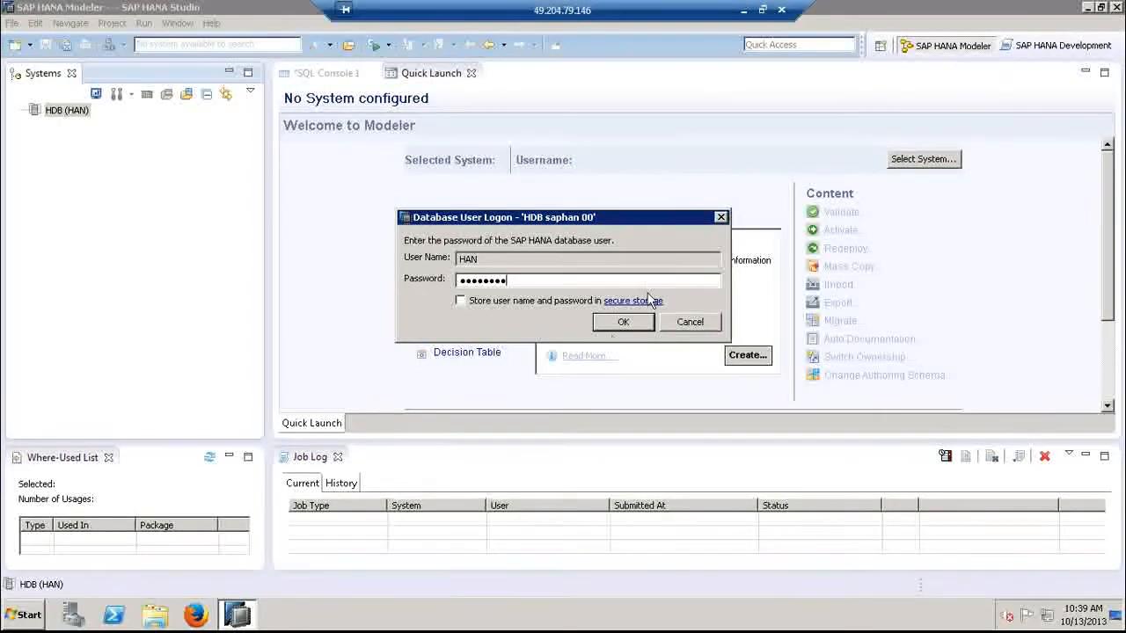
click(625, 324)
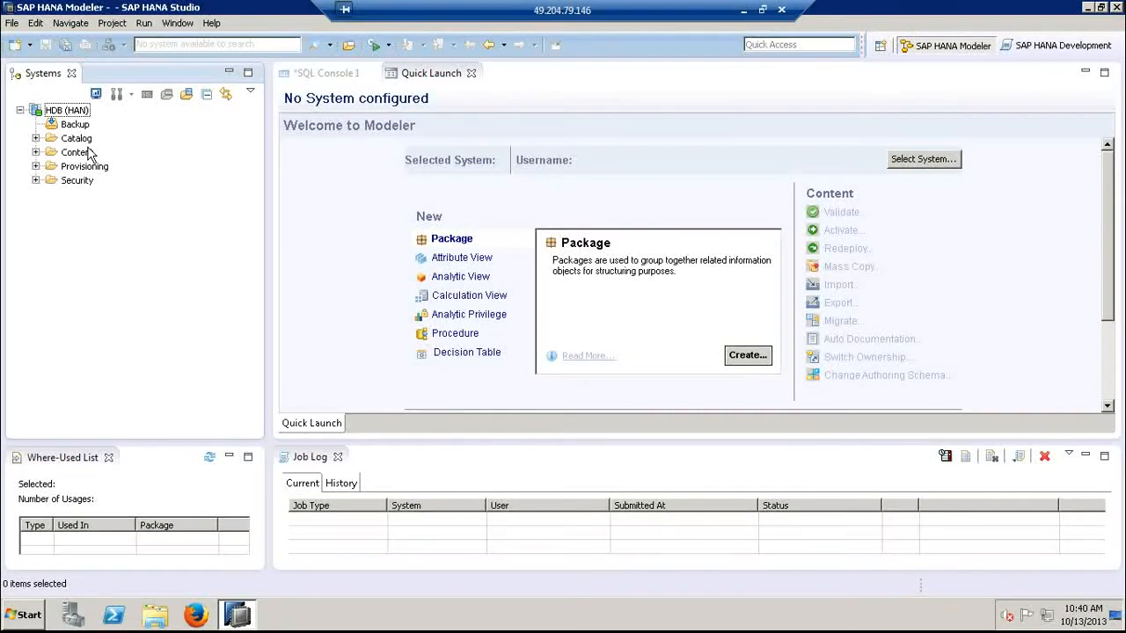
- Expand the Catalog folder of the HDB system and look through its schemas
click(36, 138)
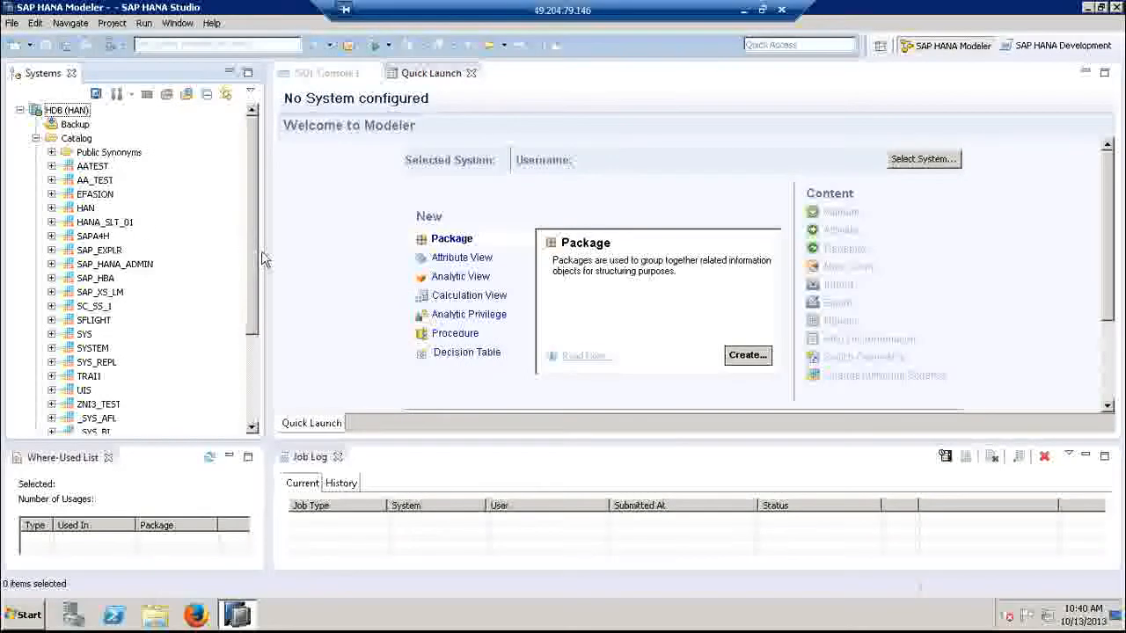
scroll(250, 262, down, 1)
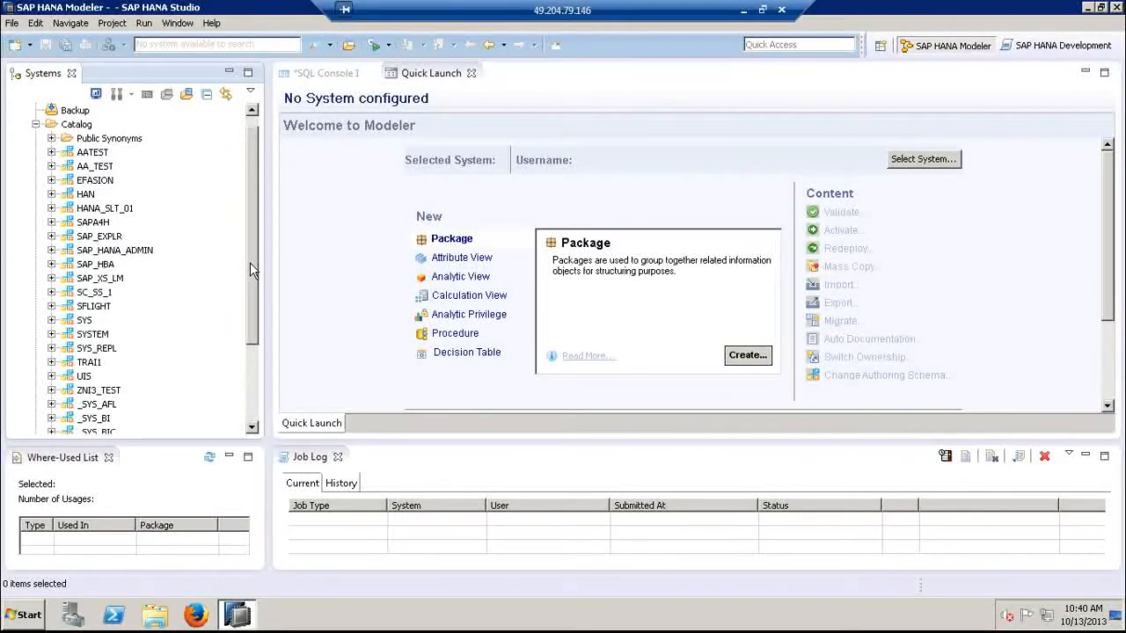
scroll(246, 290, down, 3)
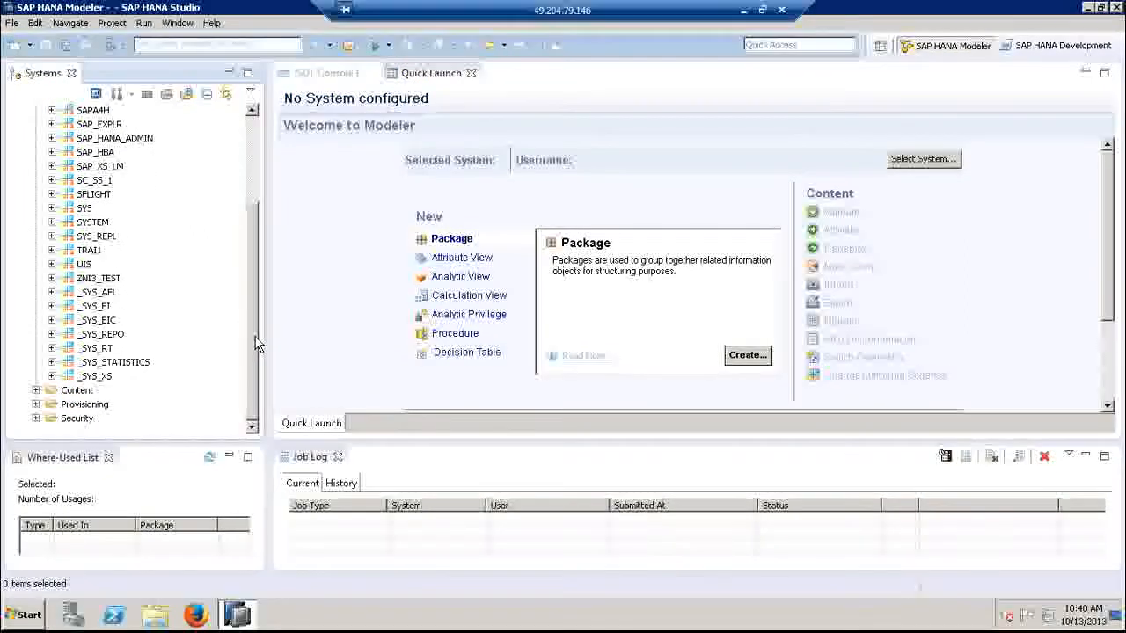
drag(255, 337, 279, 223)
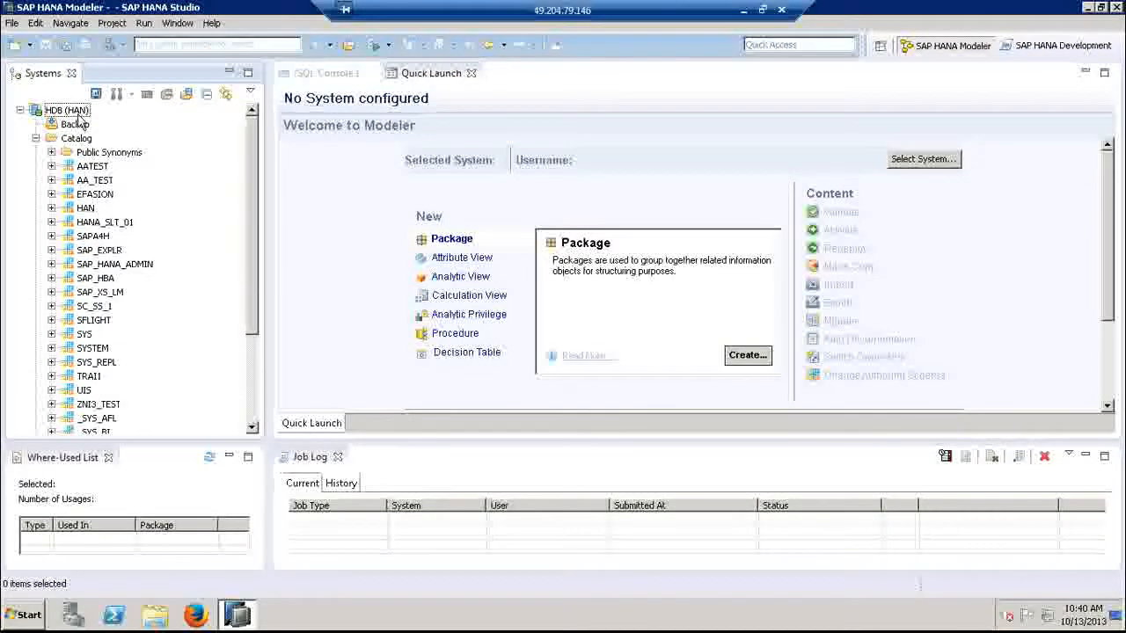
mouse_move(79, 121)
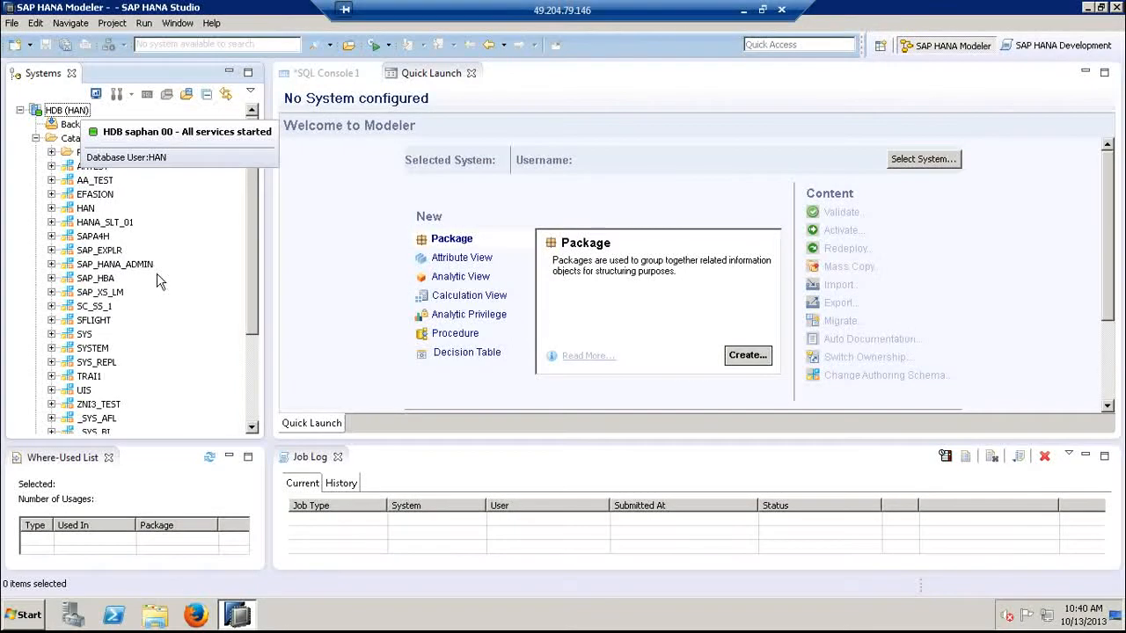
- Expand the HAN schema in the Catalog and select its Tables folder
click(77, 211)
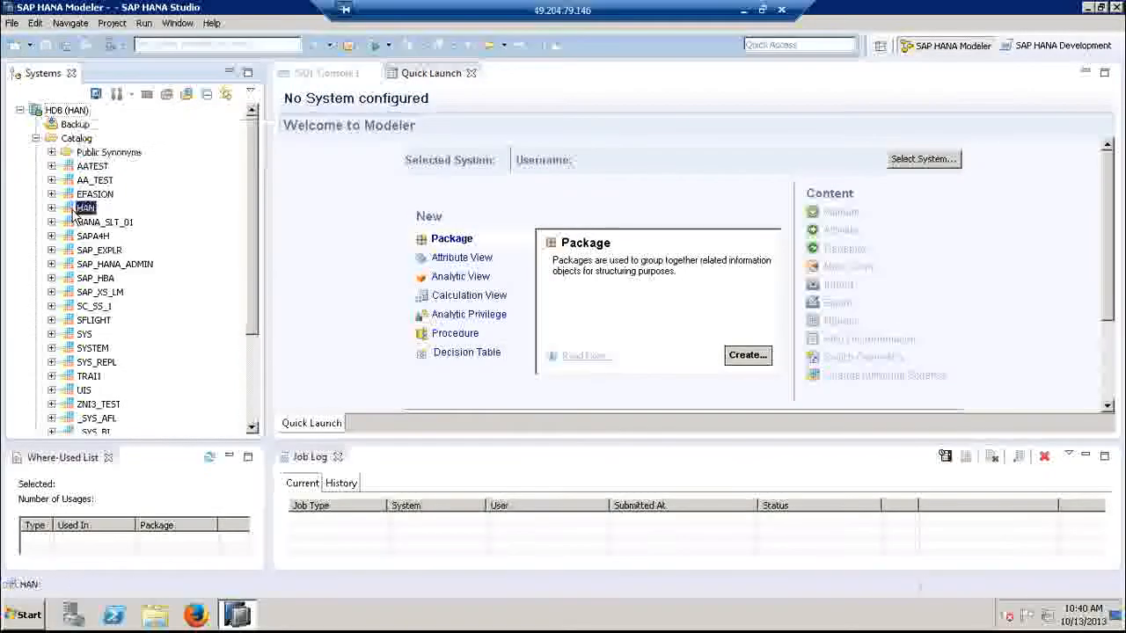
right_click(75, 212)
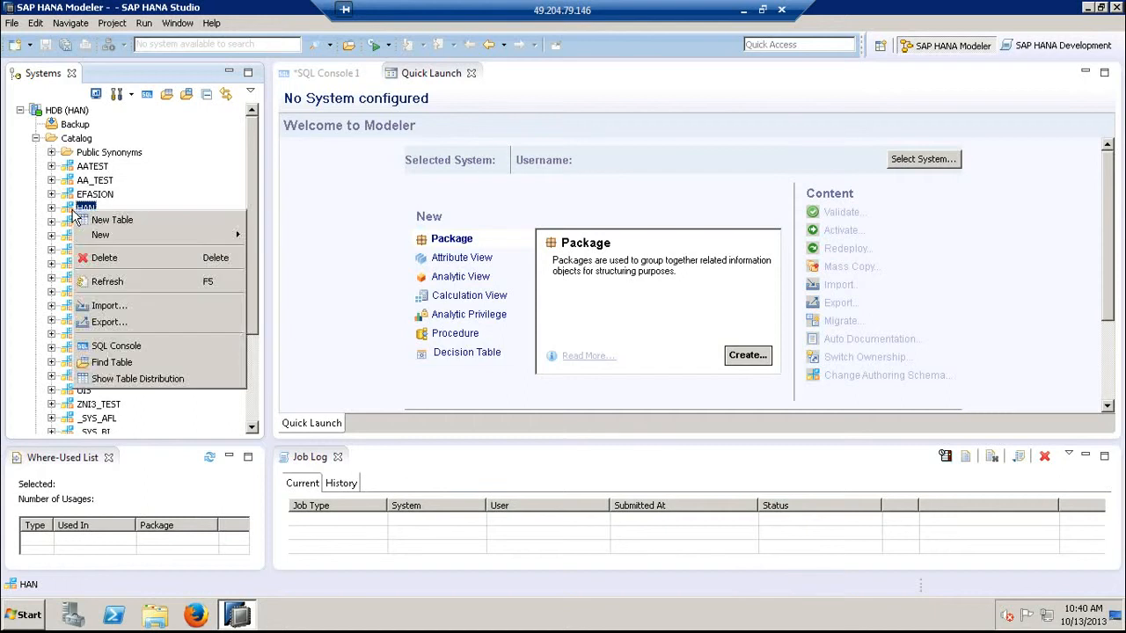
click(51, 209)
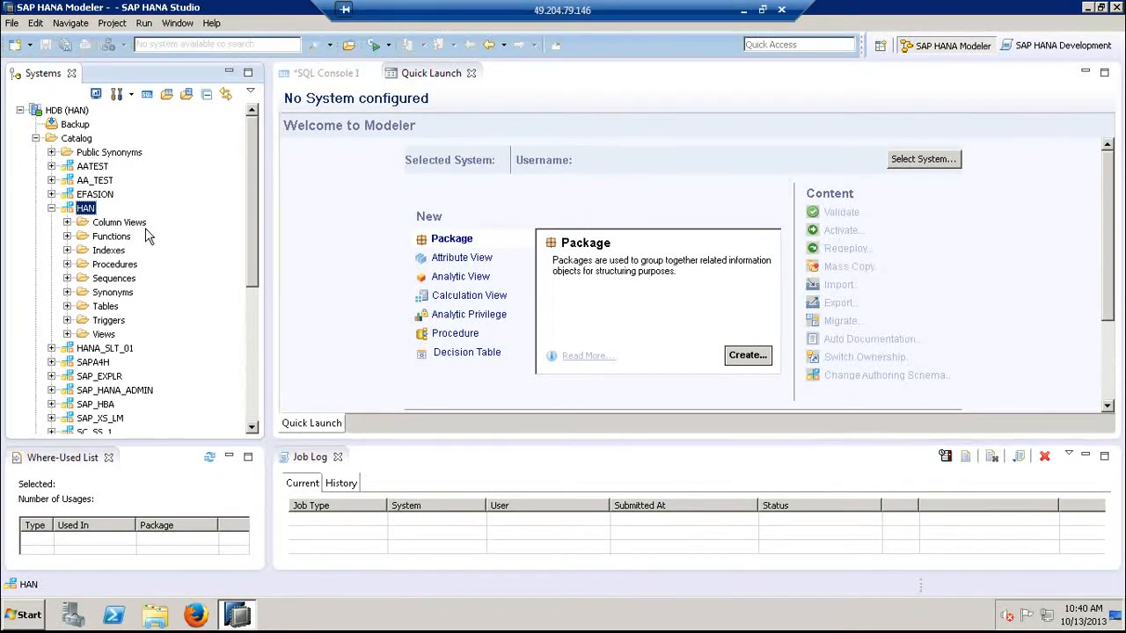
click(99, 308)
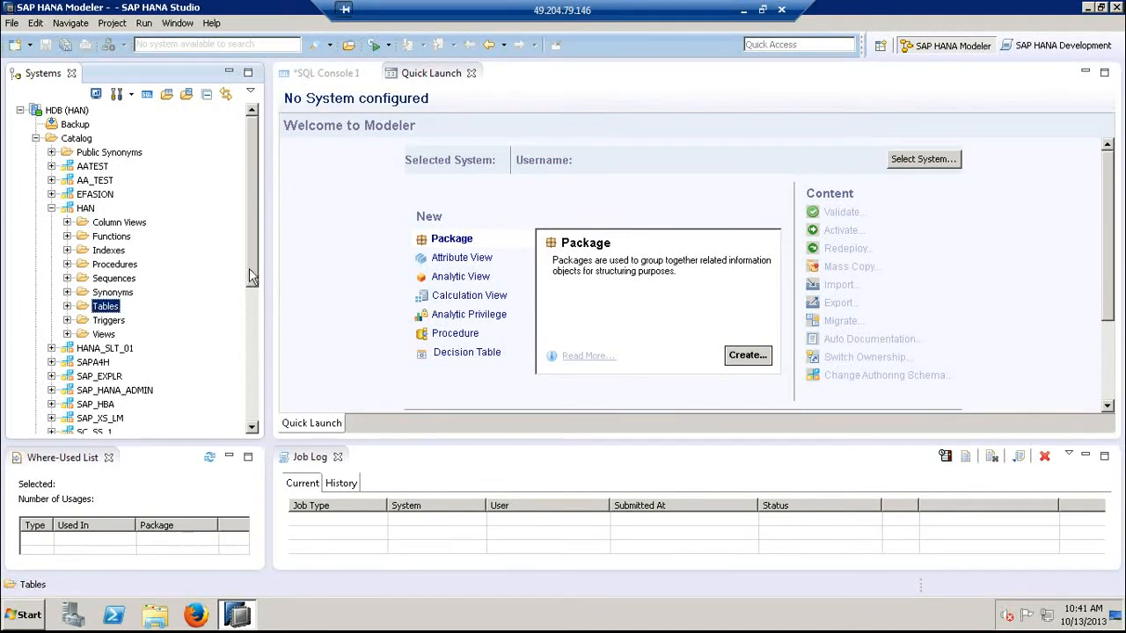
- Expand the Content folder of the HDB system and browse its packages
drag(254, 265, 244, 427)
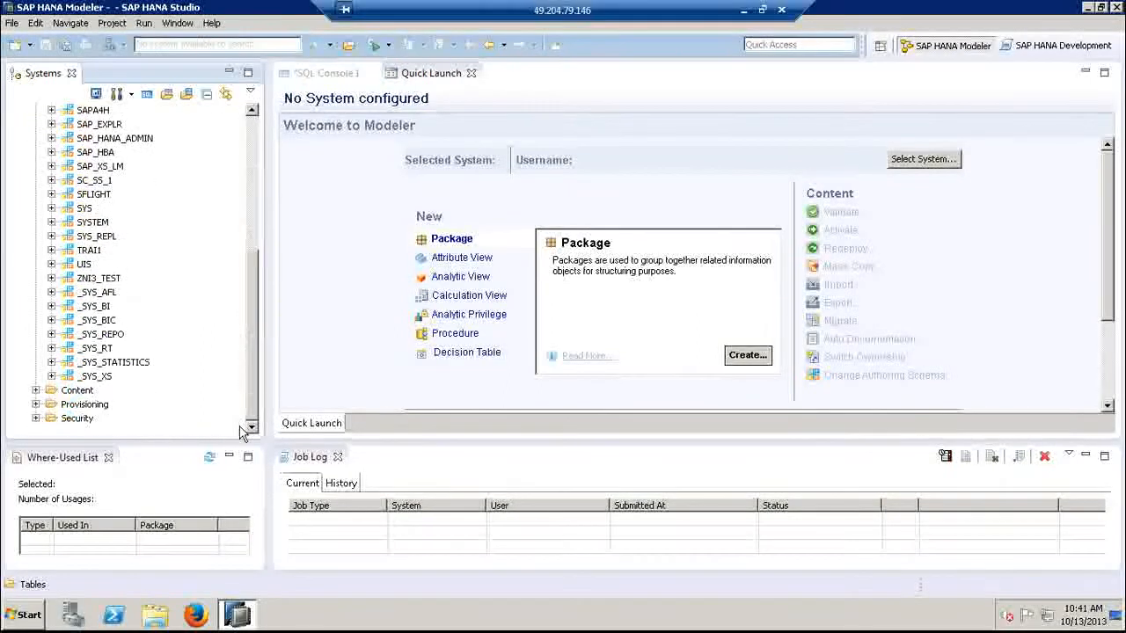
click(35, 390)
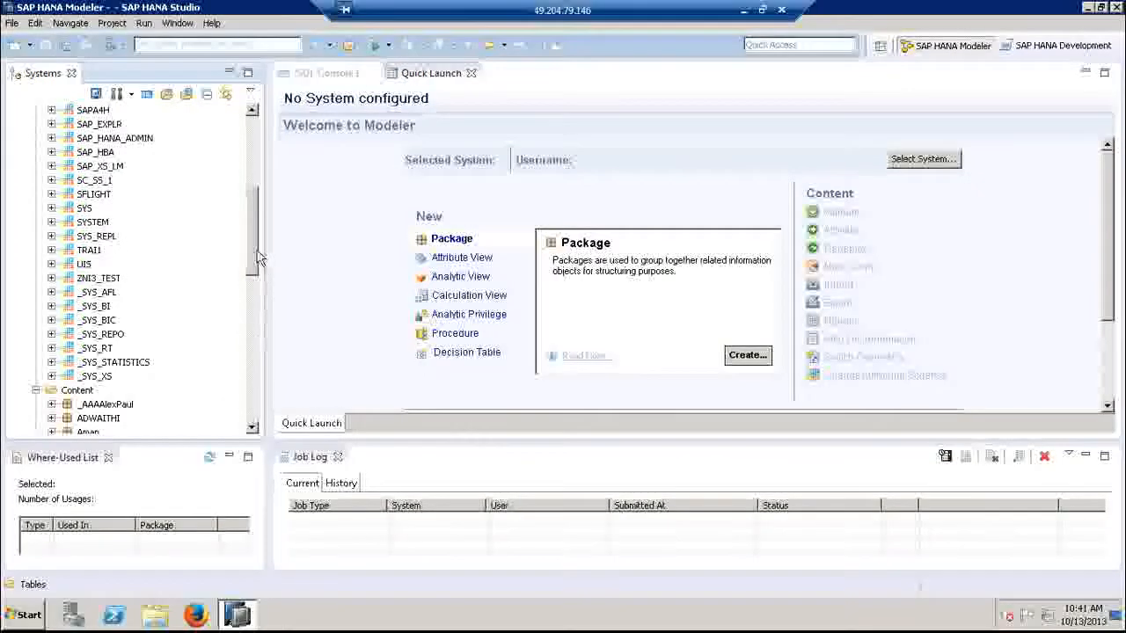
scroll(248, 326, down, 10)
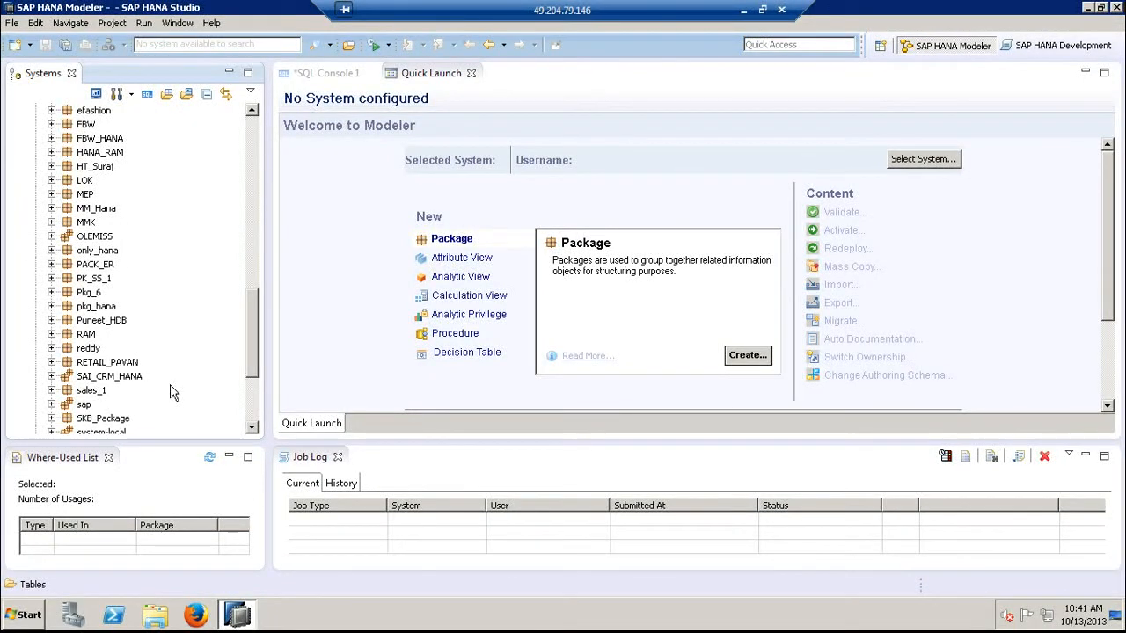
- Examine which kinds of new modeling objects can be created in the sales_1 package
click(93, 392)
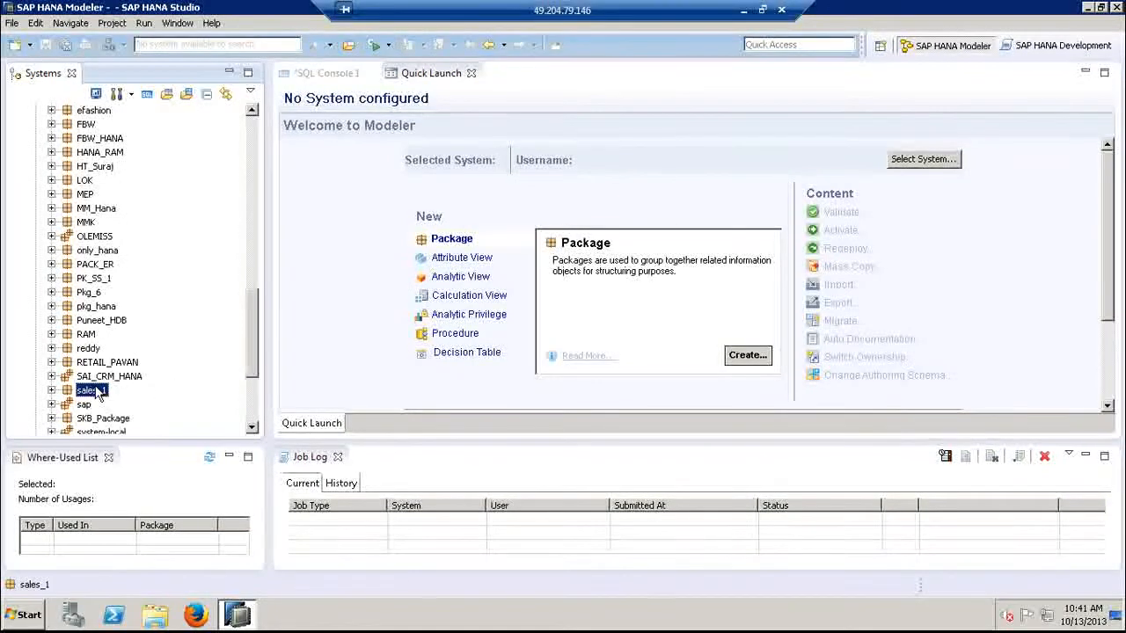
right_click(98, 394)
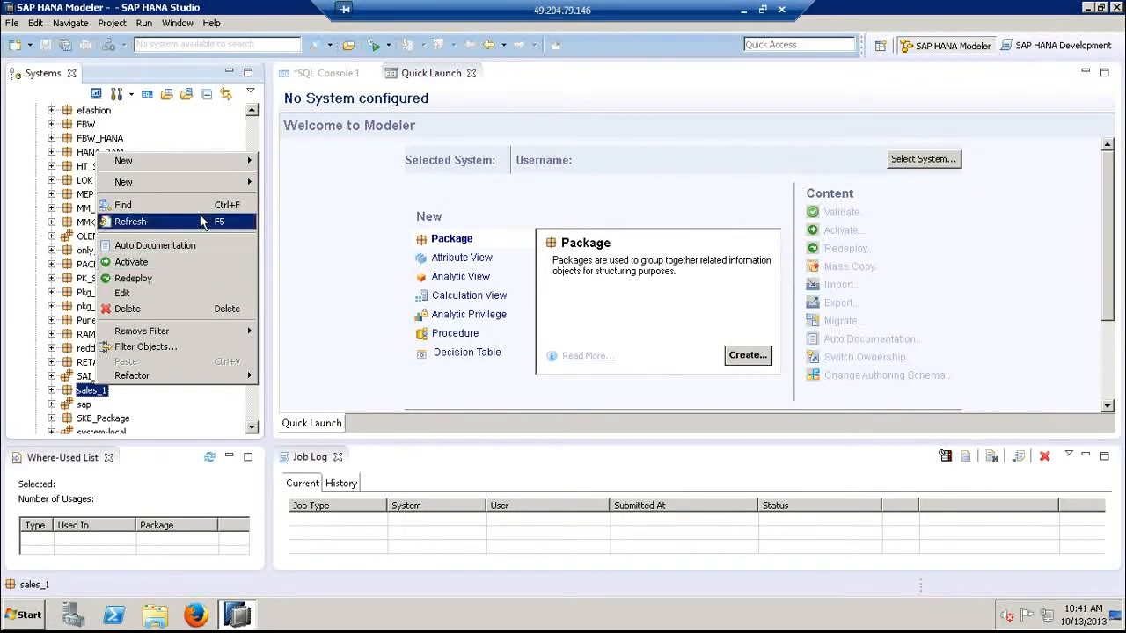
mouse_move(226, 189)
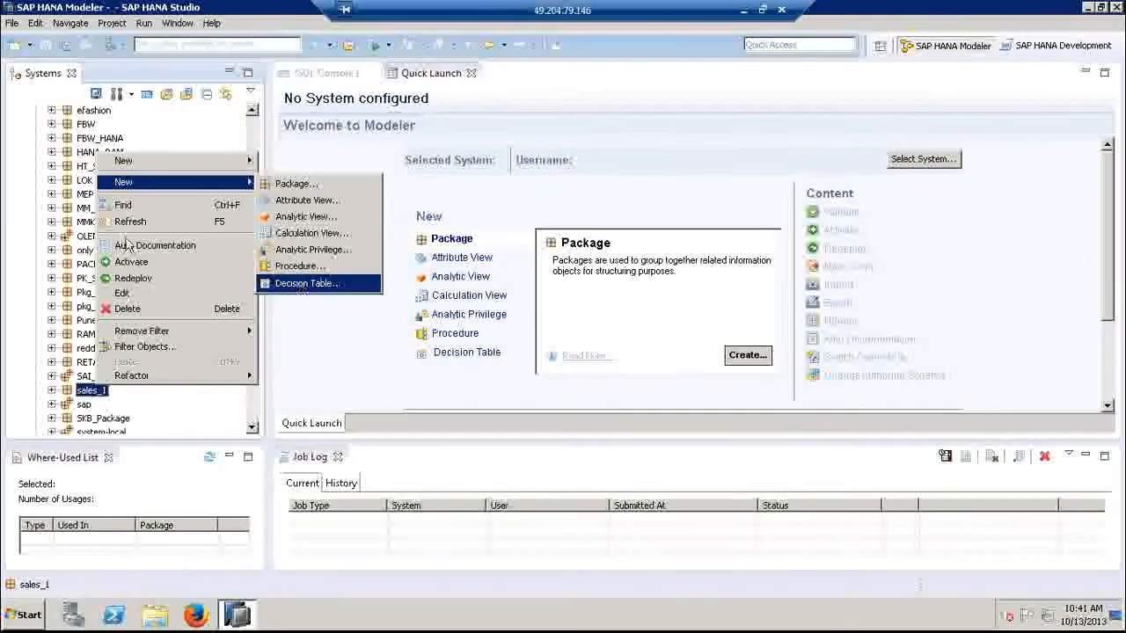
click(23, 251)
- Start a new table in the Tables folder of the HAN schema
drag(257, 356, 260, 185)
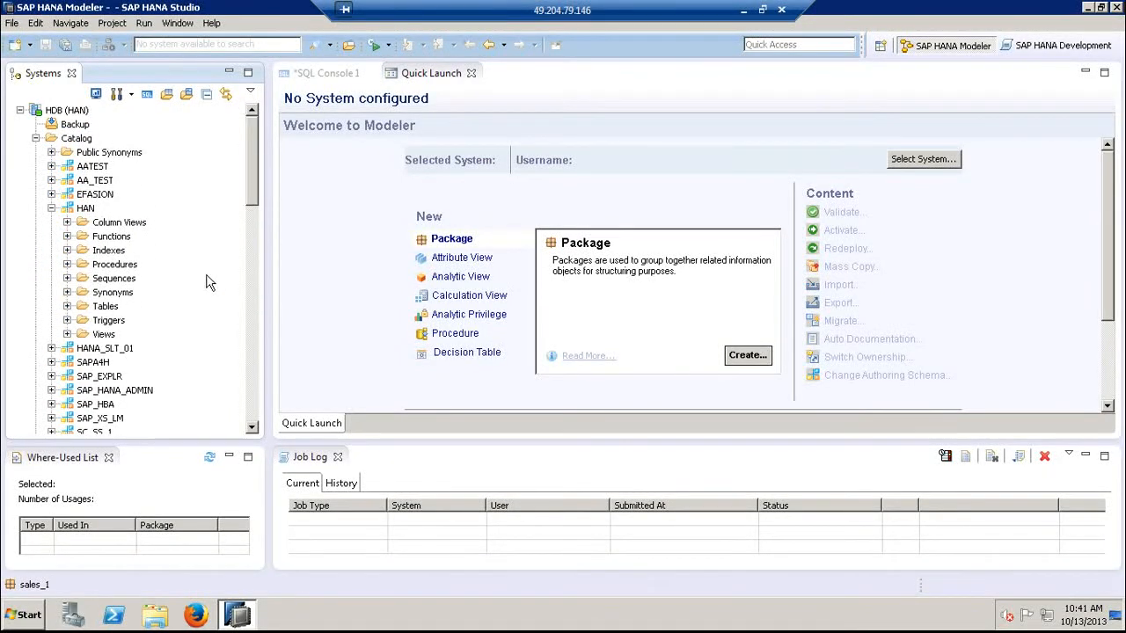
click(107, 308)
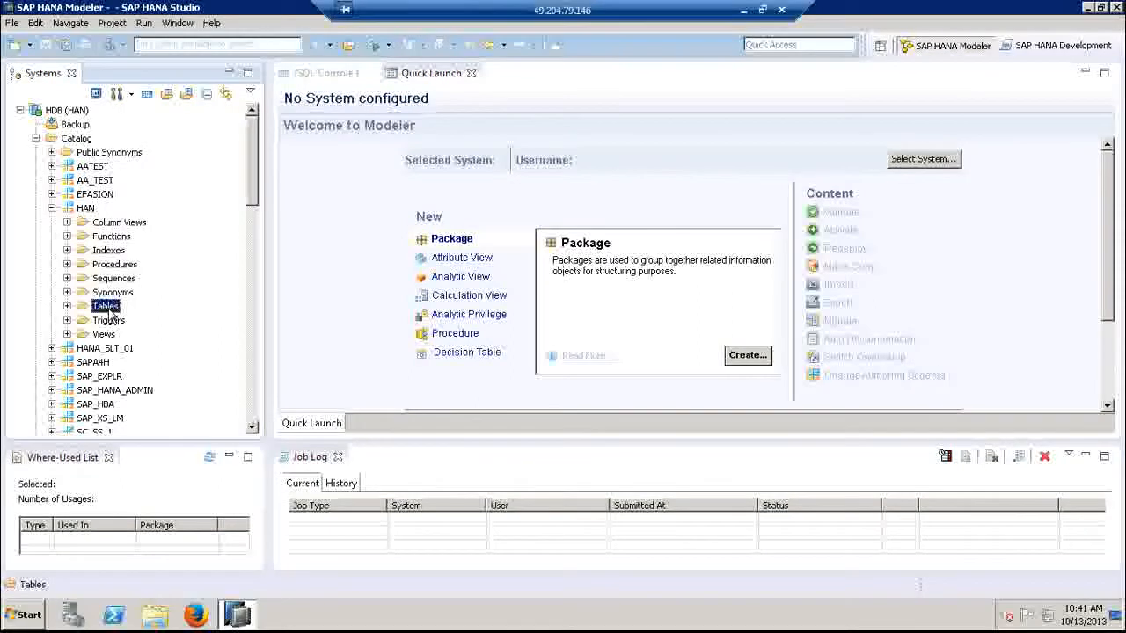
right_click(111, 315)
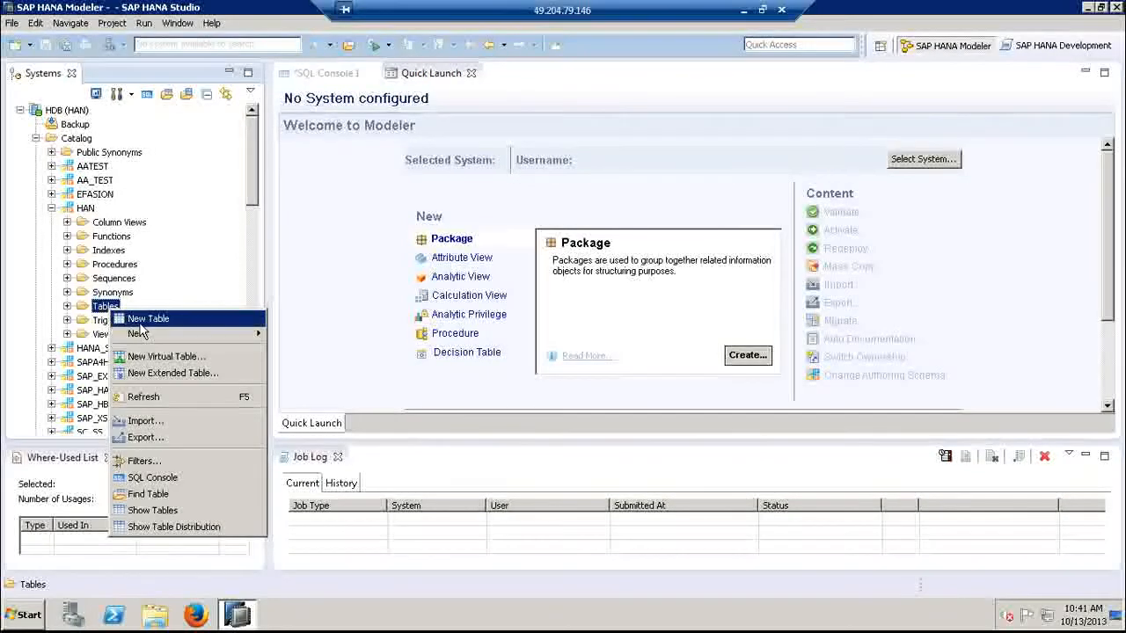
click(141, 321)
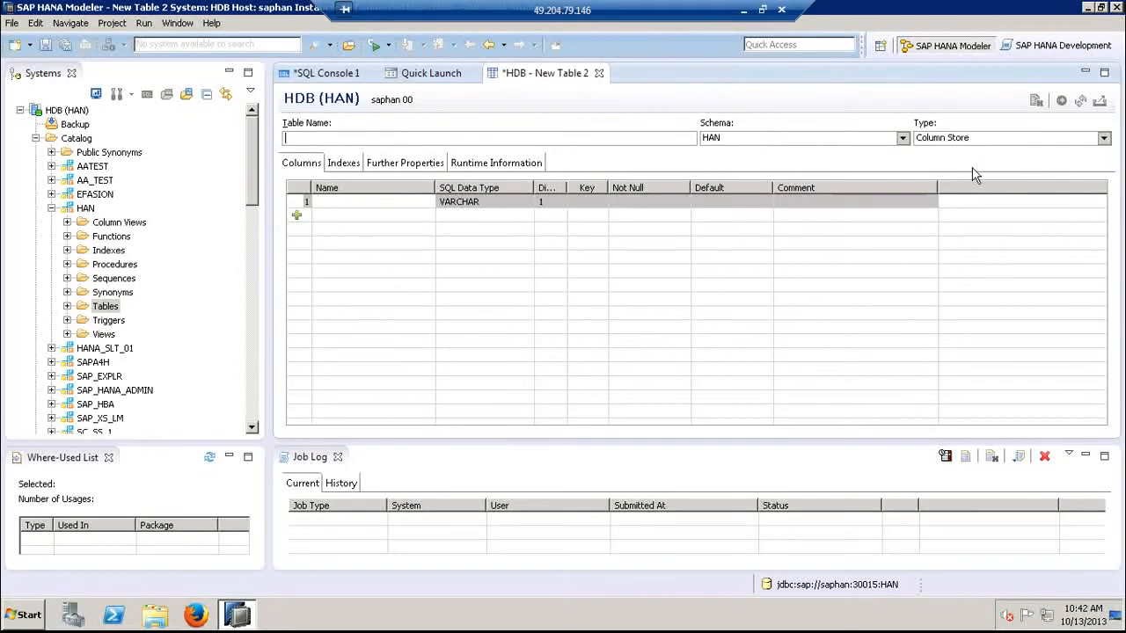
- Name the new table EMP, keeping its type as Column Store
text(EMPLOYEEEE)
click(1039, 138)
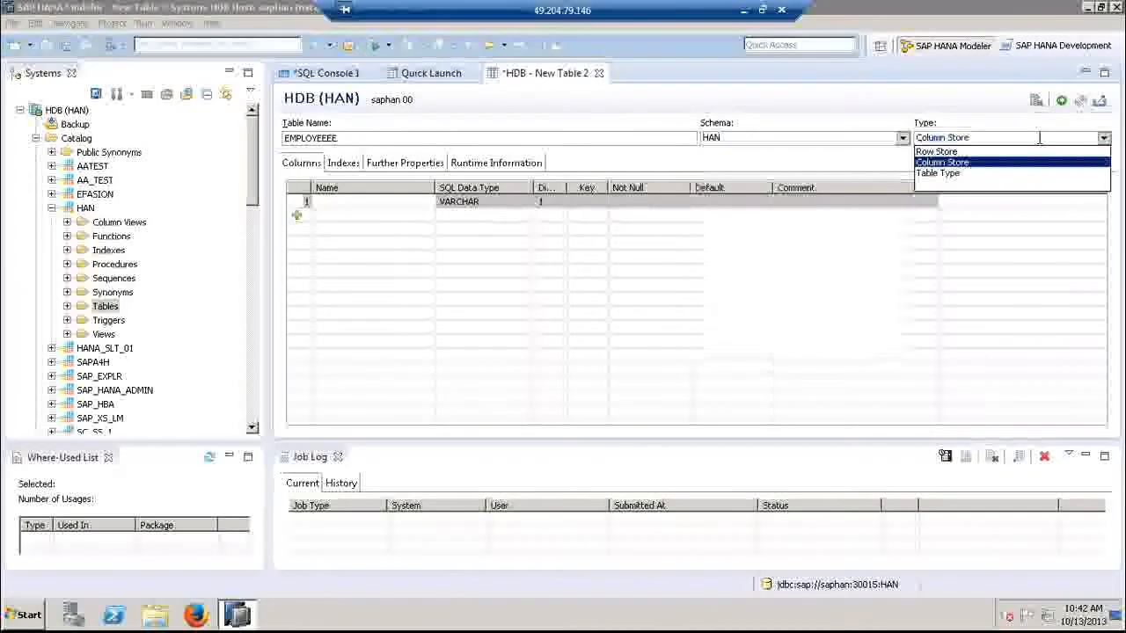
click(506, 137)
key(BackSpace)
key(BackSpace)
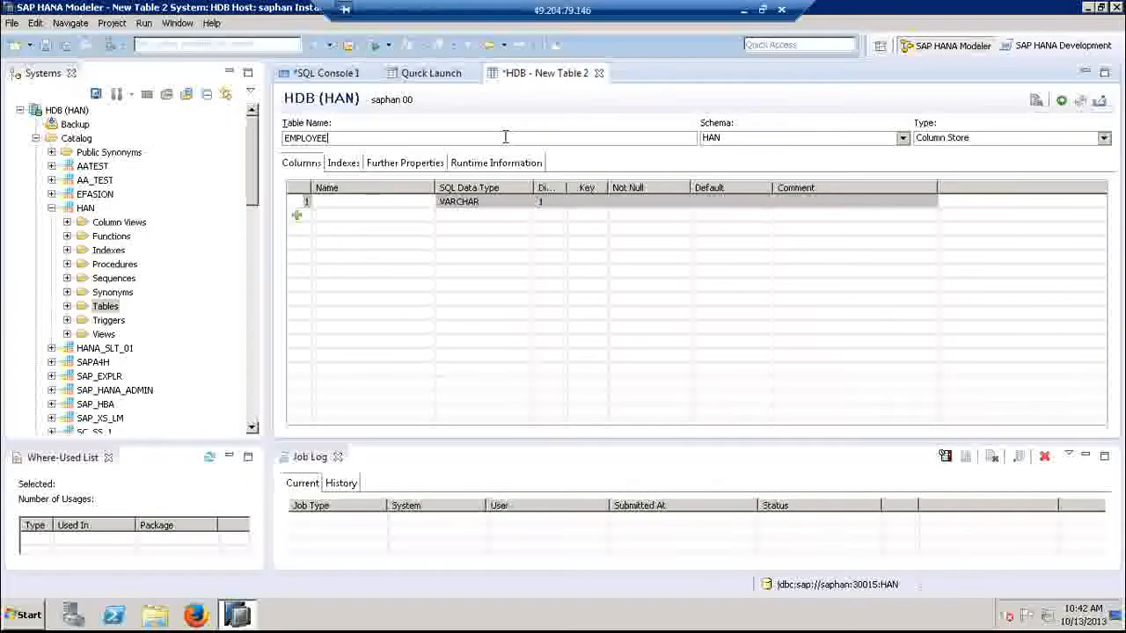
key(BackSpace)
key(BackSpace)
key(BackSpace)
key(BackSpace)
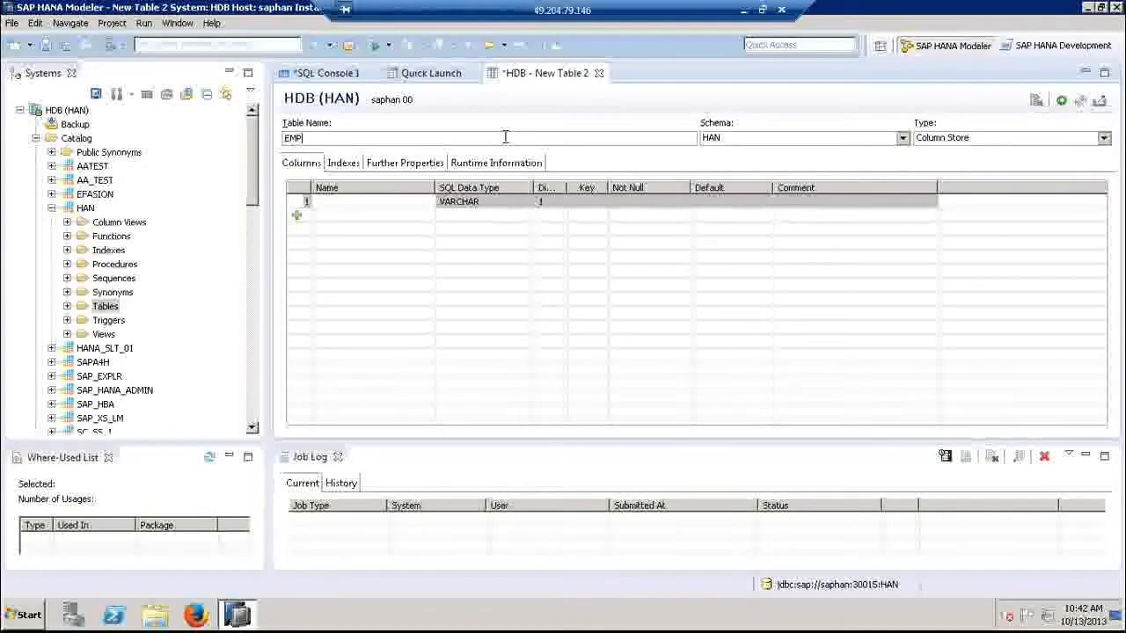
- Extend the new table's name to EMP_1 and choose Column Store as its type
text(_)
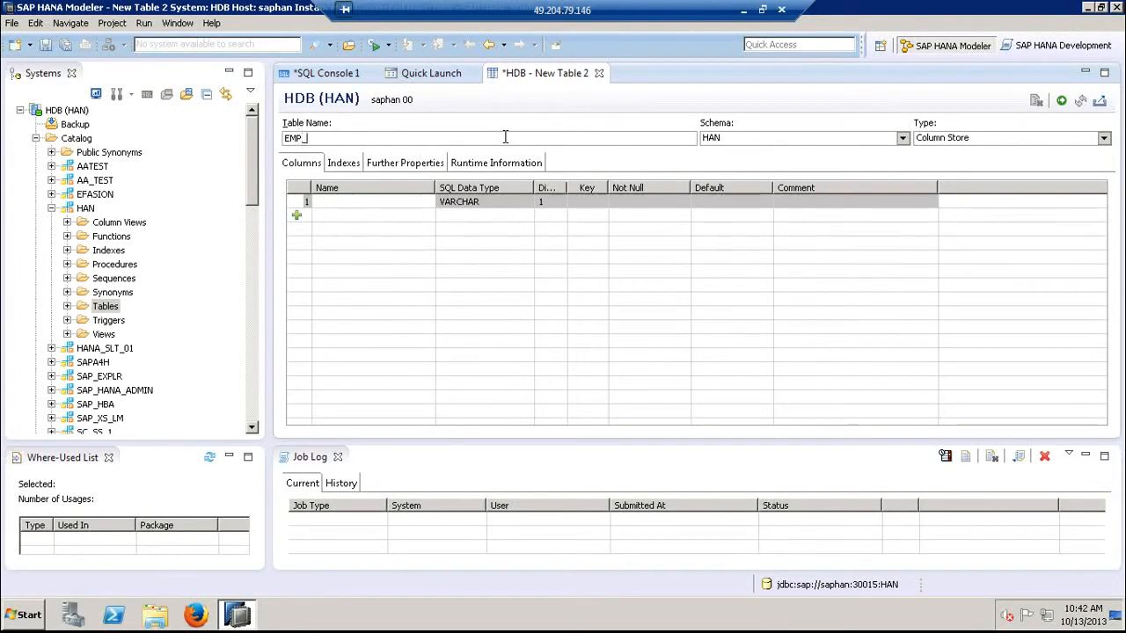
text(1)
click(1104, 140)
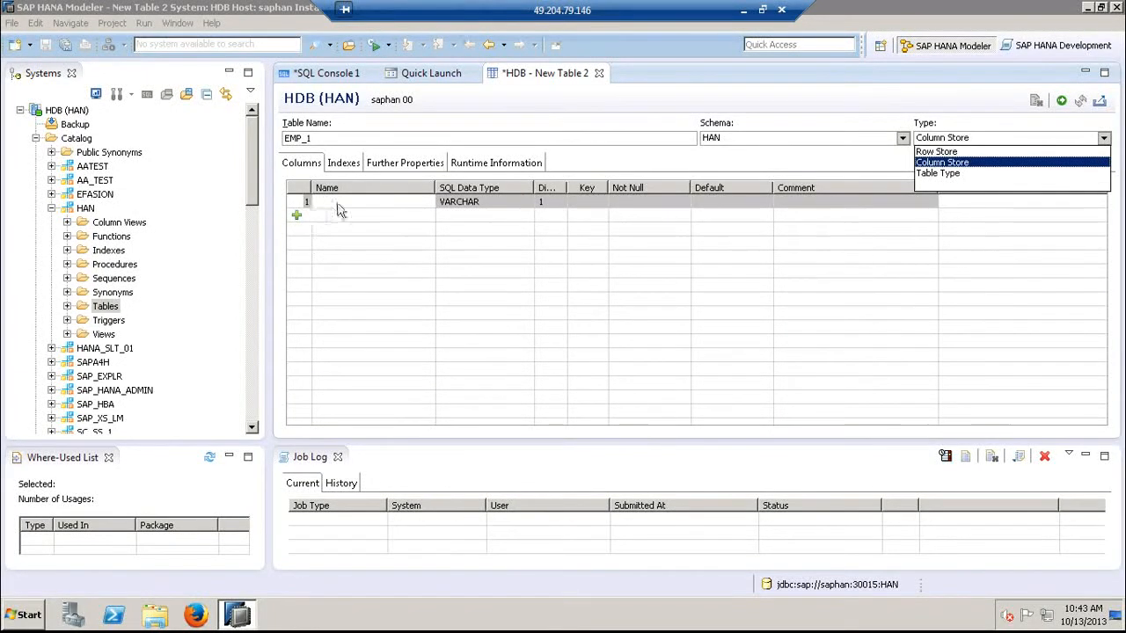
click(987, 162)
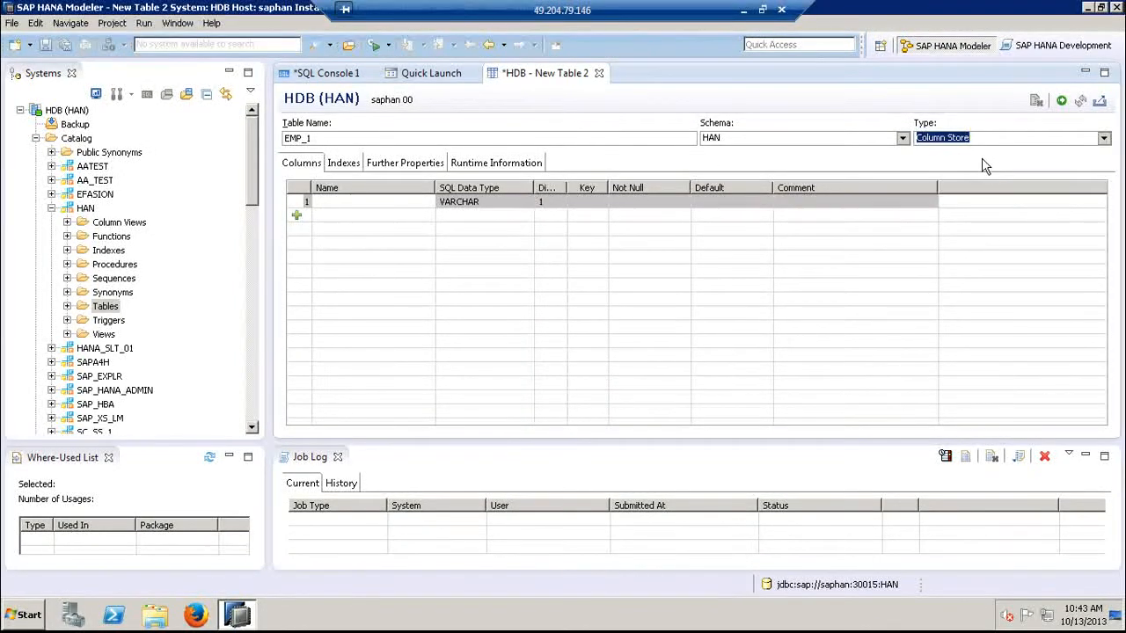
- Define the first column as EMPID with SQL data type INTEGER and make it the table's key
click(336, 204)
text(EMPID)
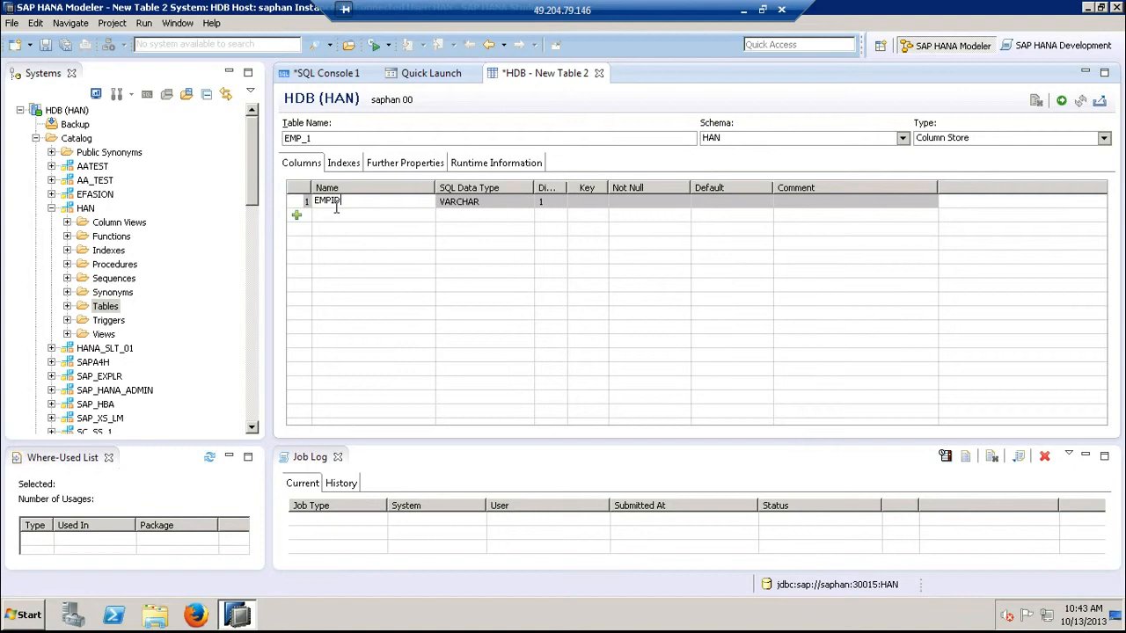
click(524, 210)
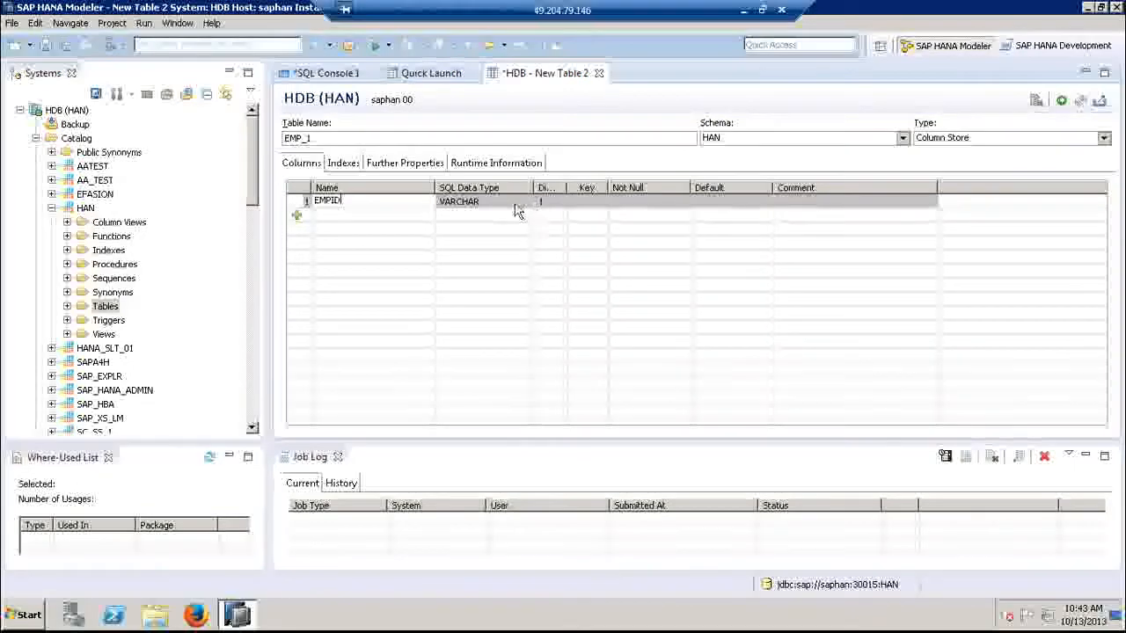
click(526, 201)
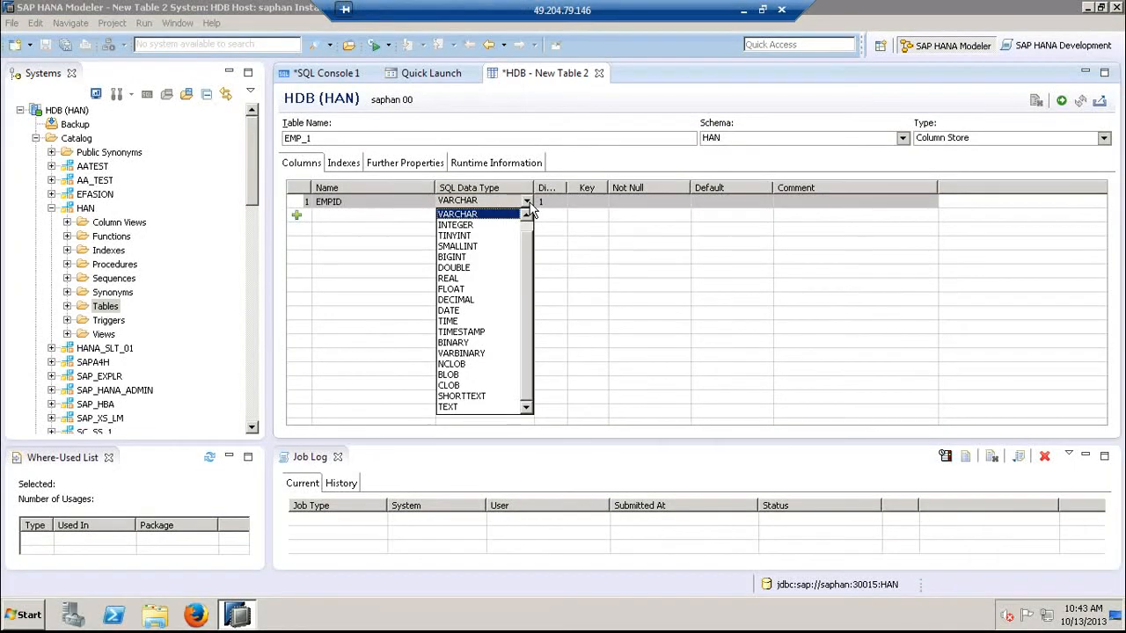
click(488, 226)
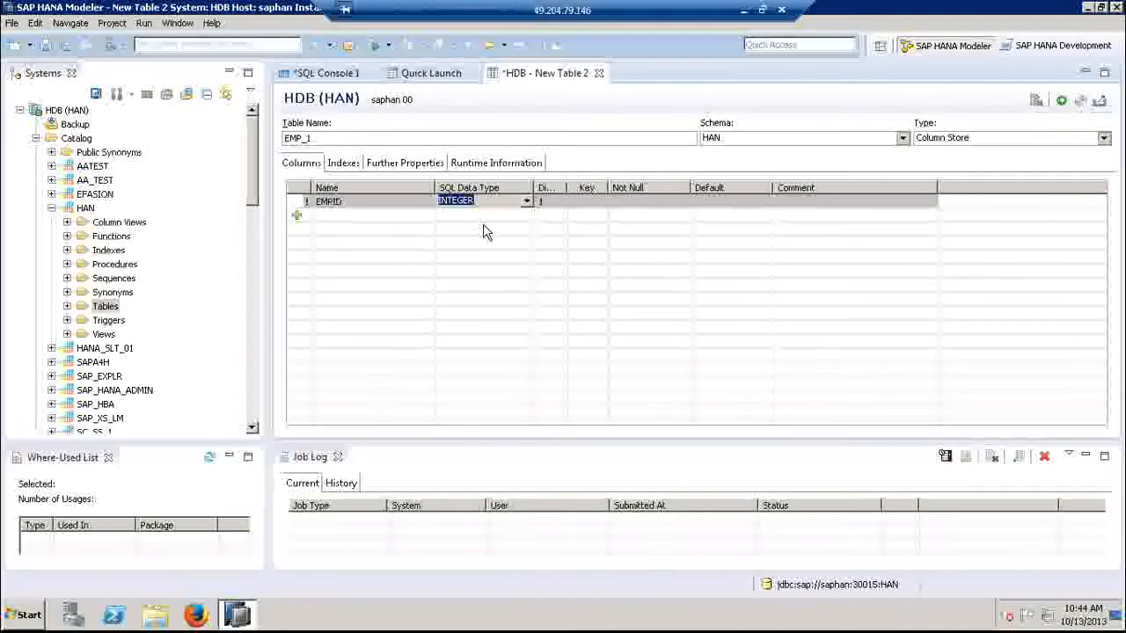
click(588, 198)
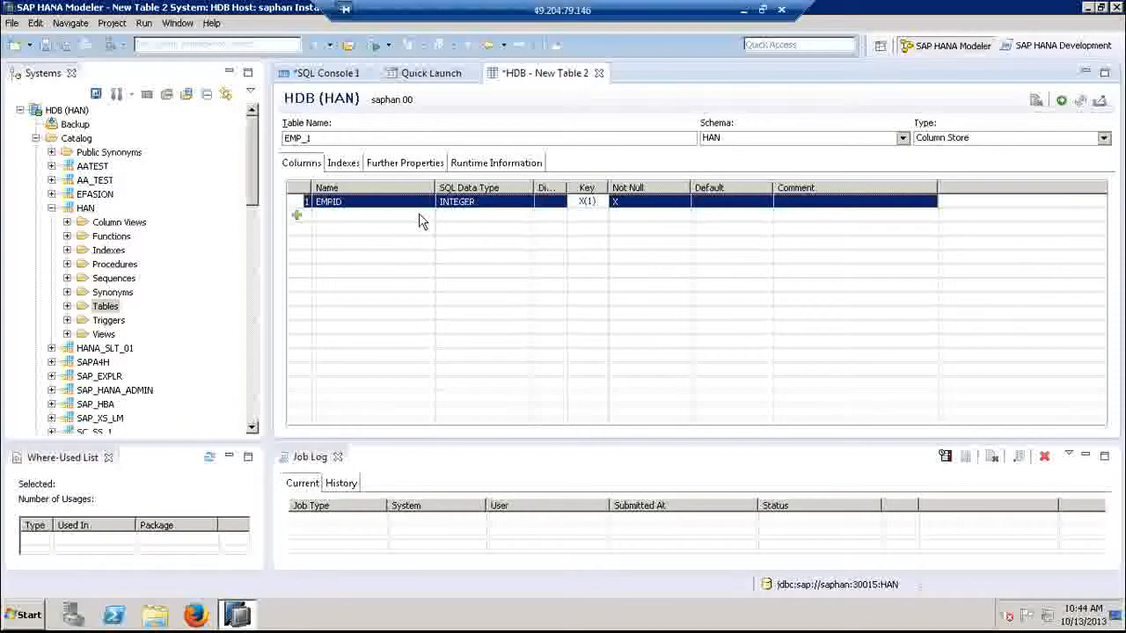
- Add a second column named EMPNAME with data type VARCHAR and dimension 10
click(298, 218)
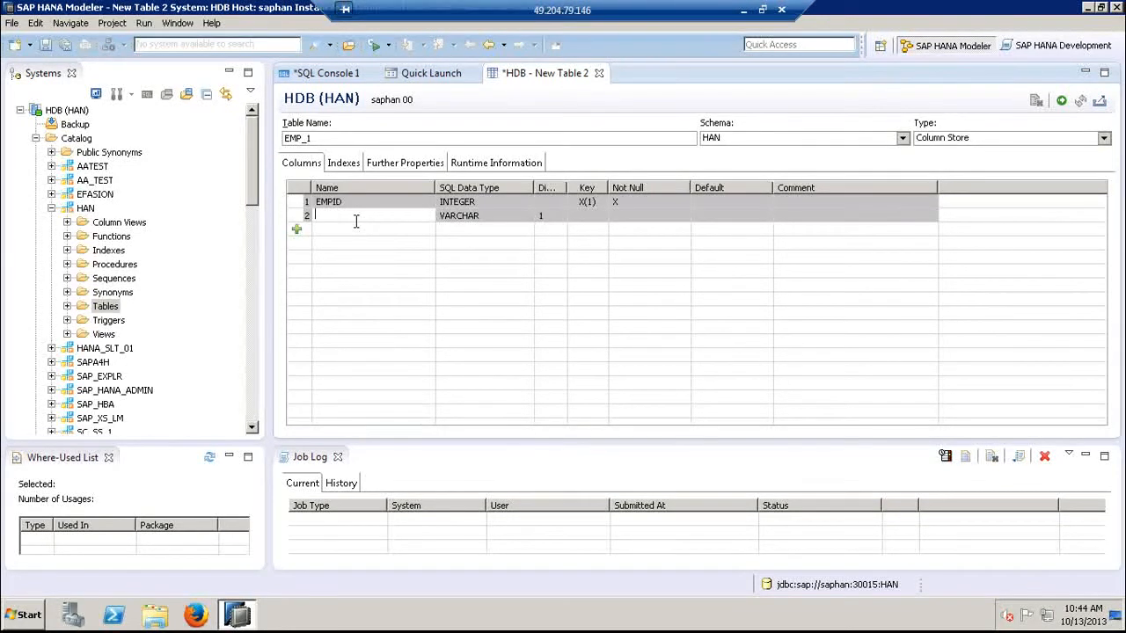
text(EMPNAME)
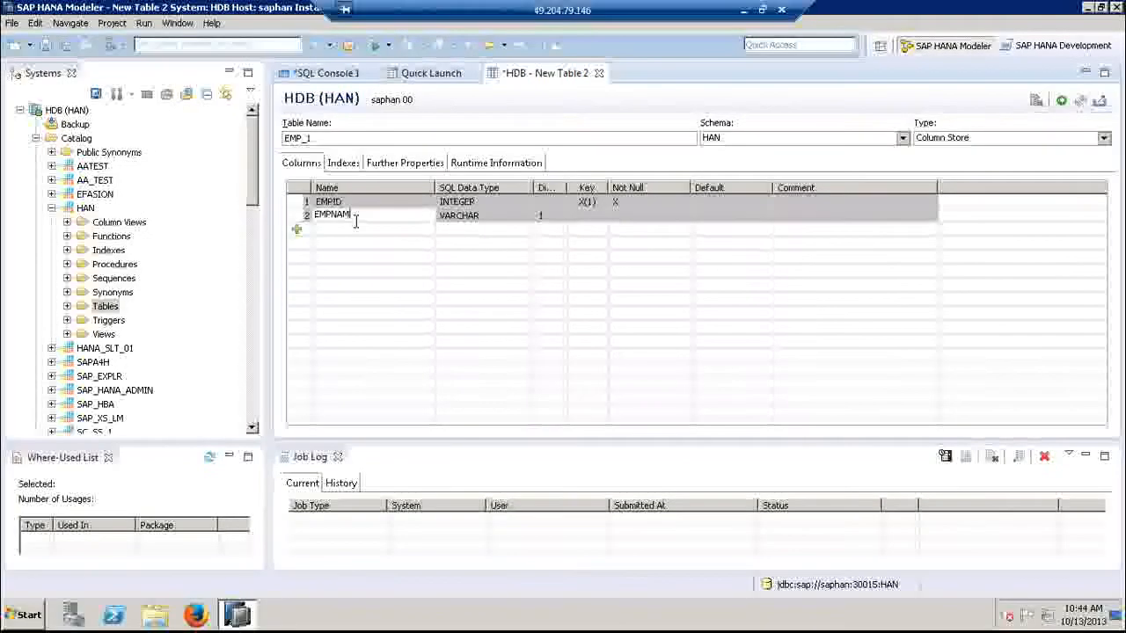
click(552, 215)
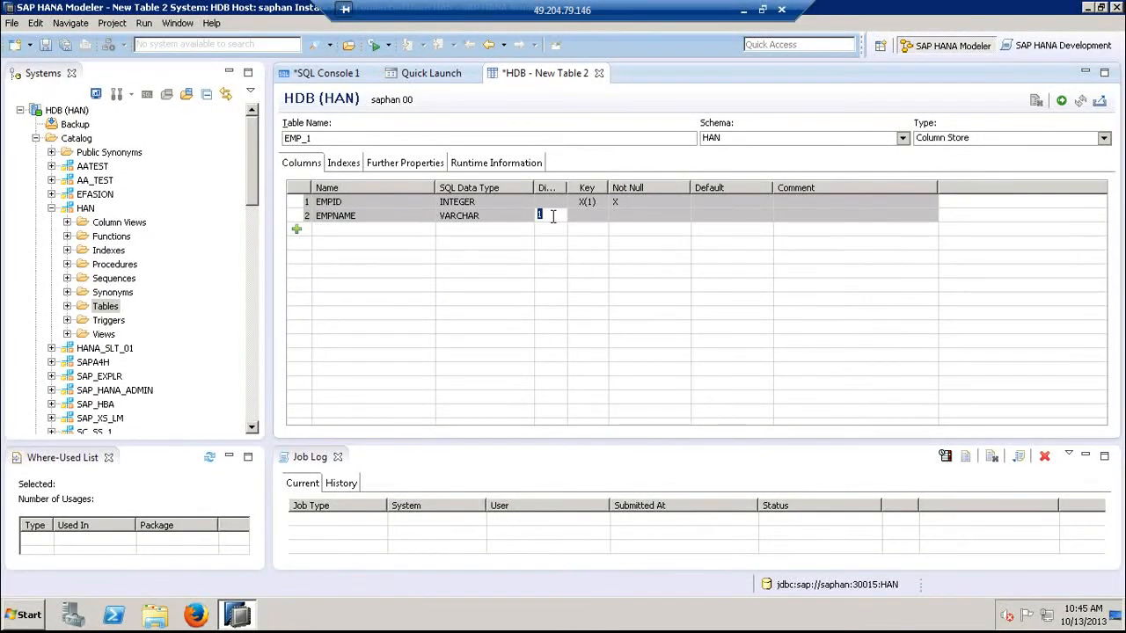
text(1)
- Add a third column named EMPSAL with data type DECIMAL and dimension 8,2
click(299, 234)
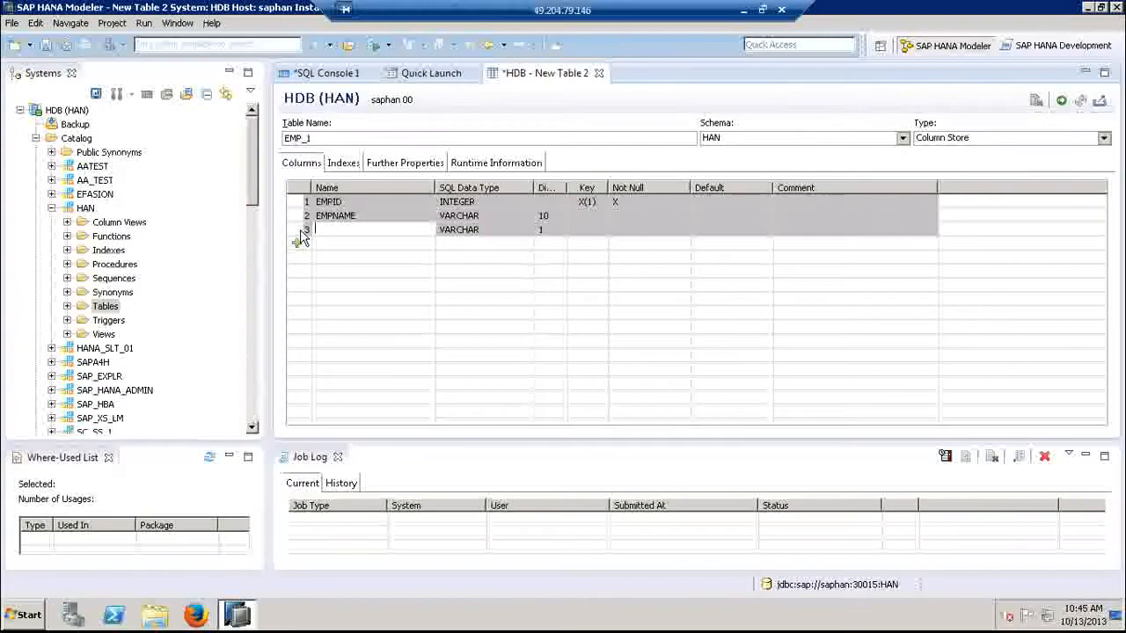
text(EMPSA)
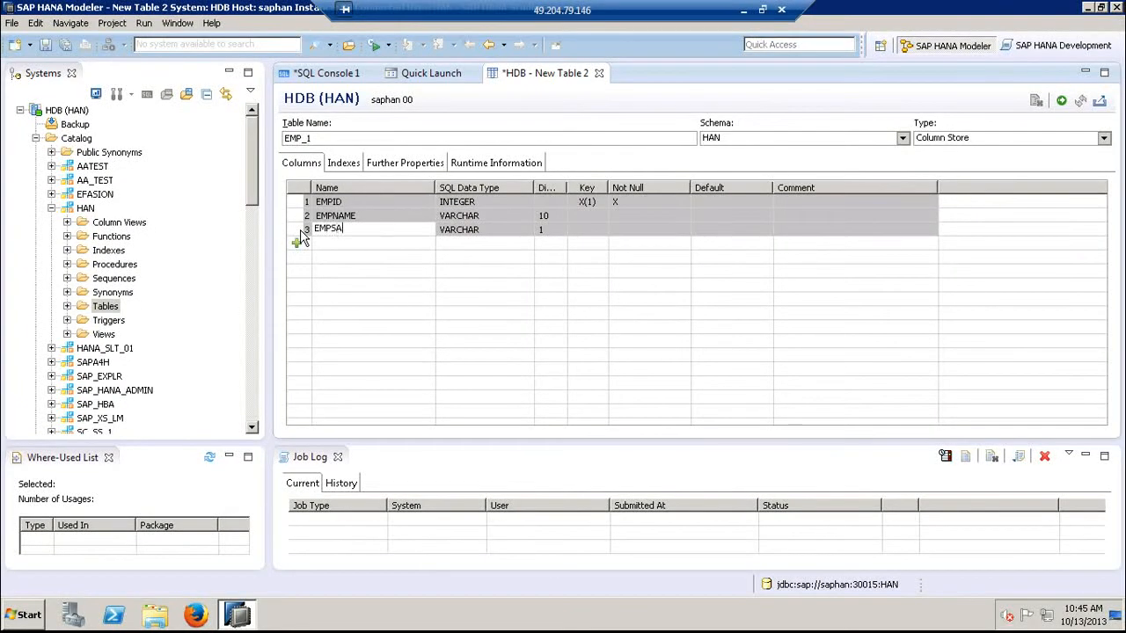
text(L)
click(506, 230)
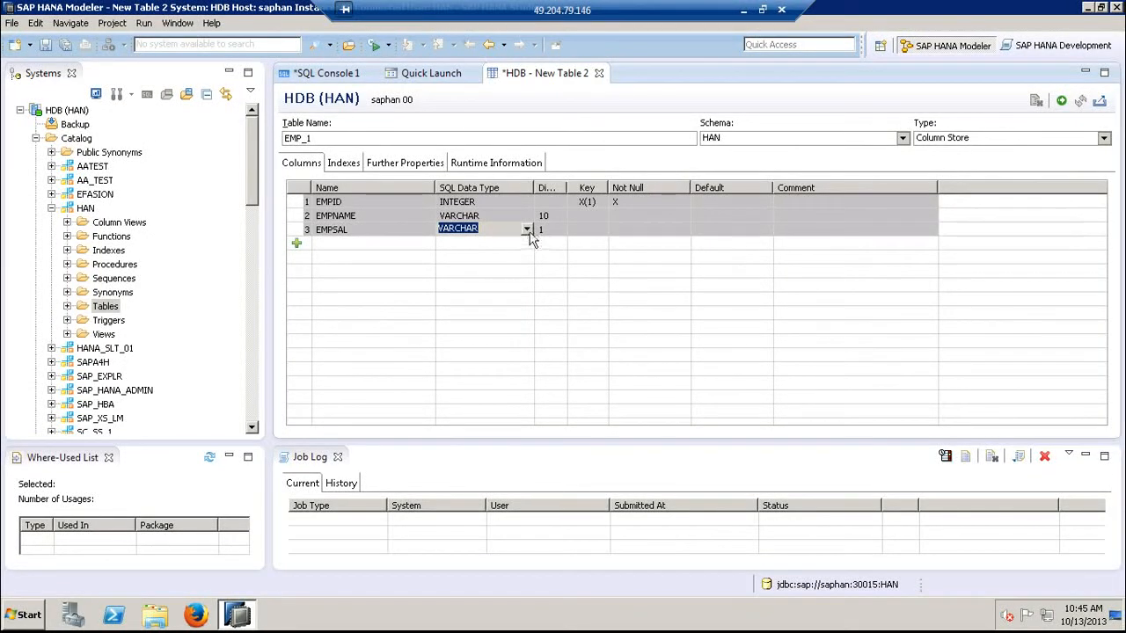
click(527, 229)
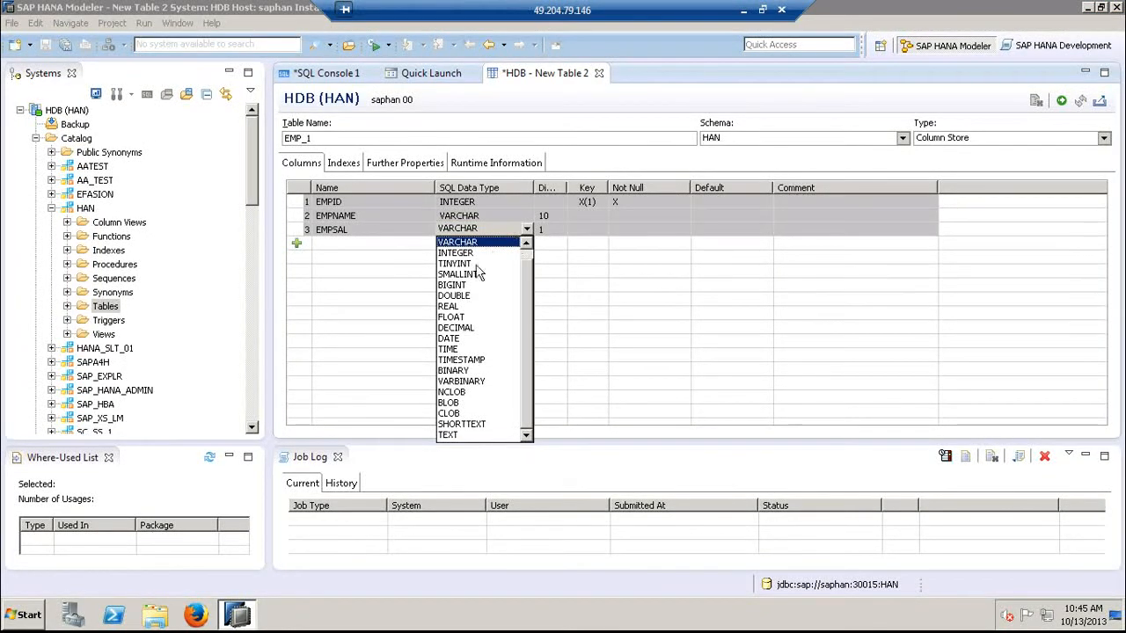
click(456, 328)
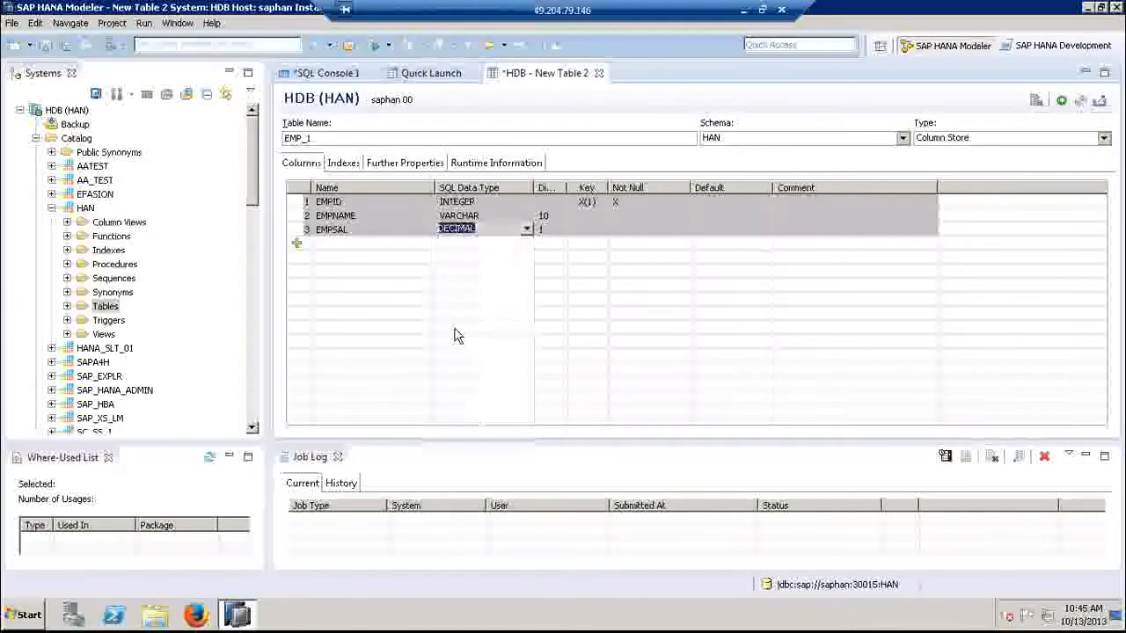
click(552, 227)
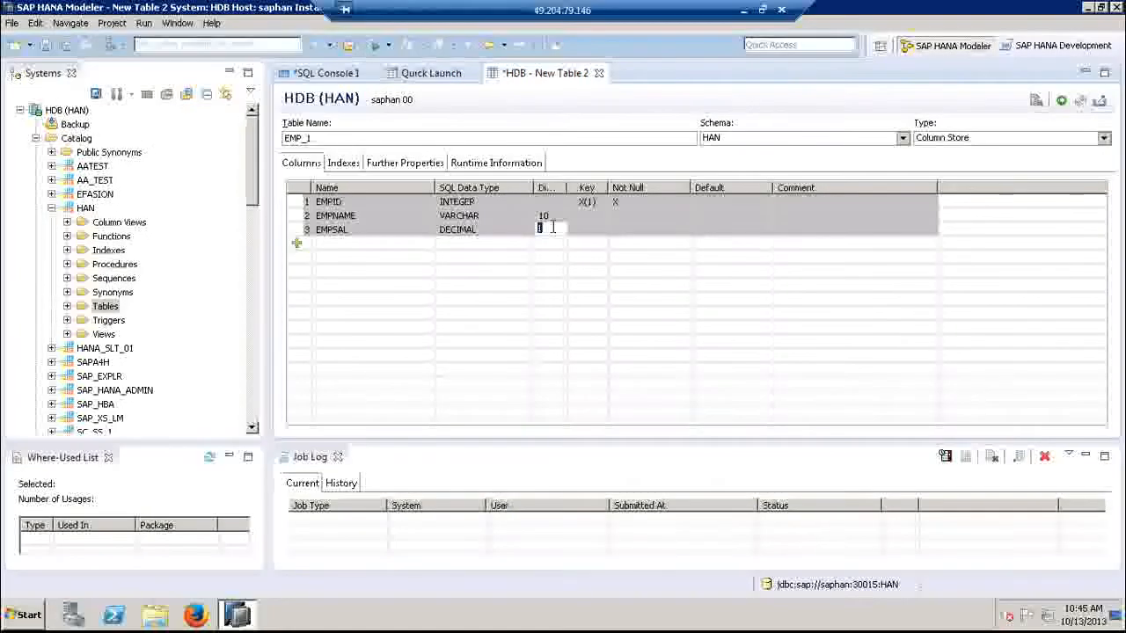
text(8,2)
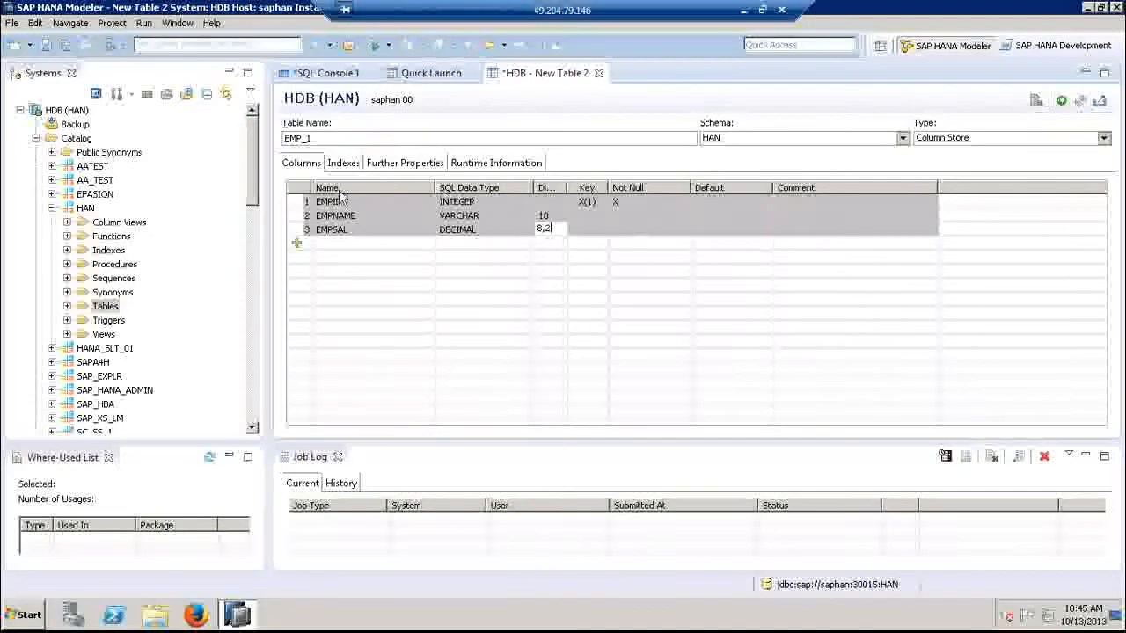
- Add a fourth column named DNO with SQL data type INTEGER
click(297, 251)
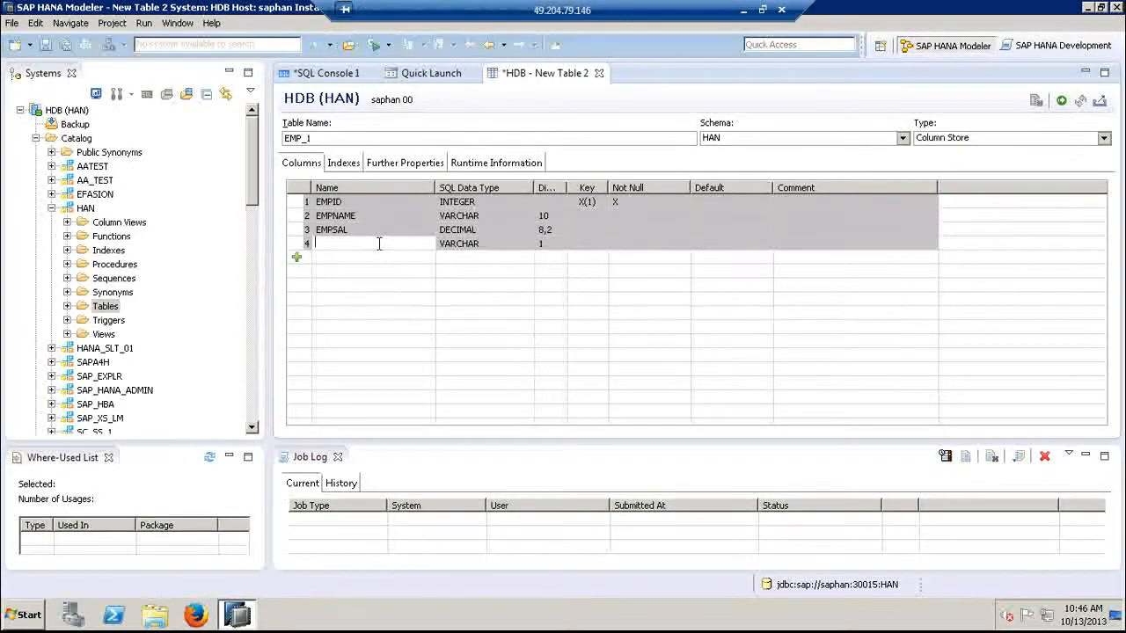
text(DNO)
click(484, 242)
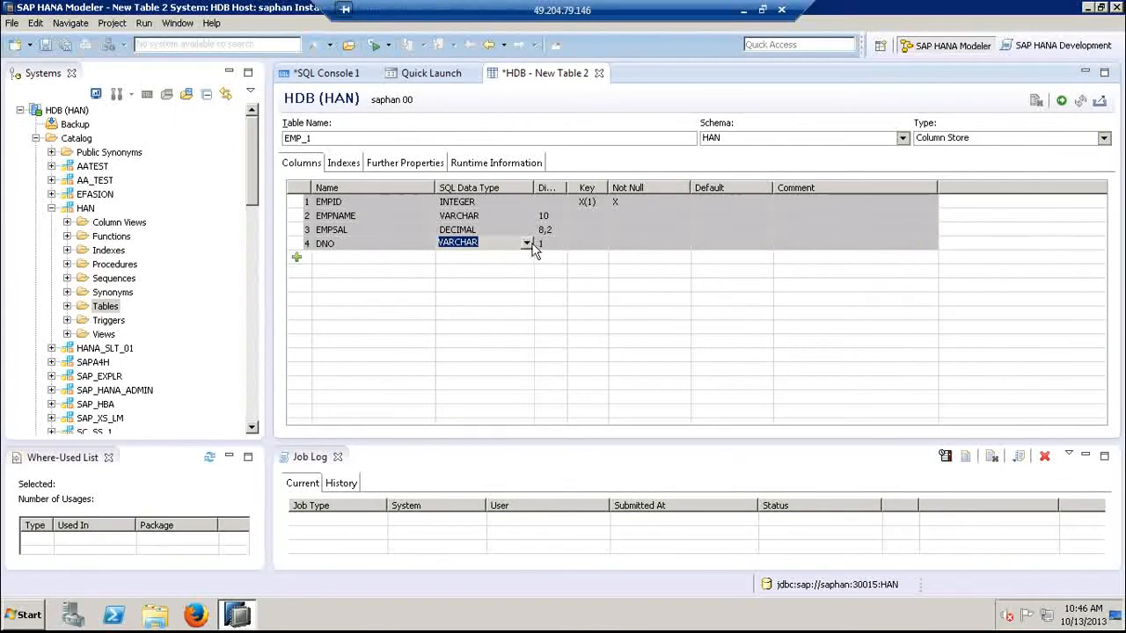
click(527, 244)
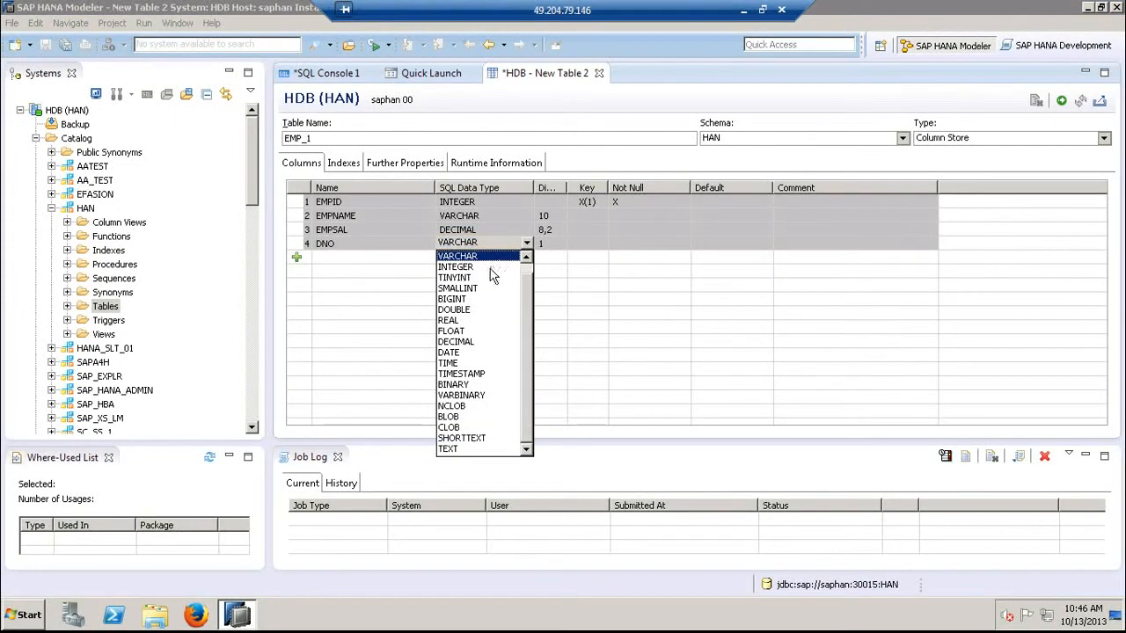
click(490, 267)
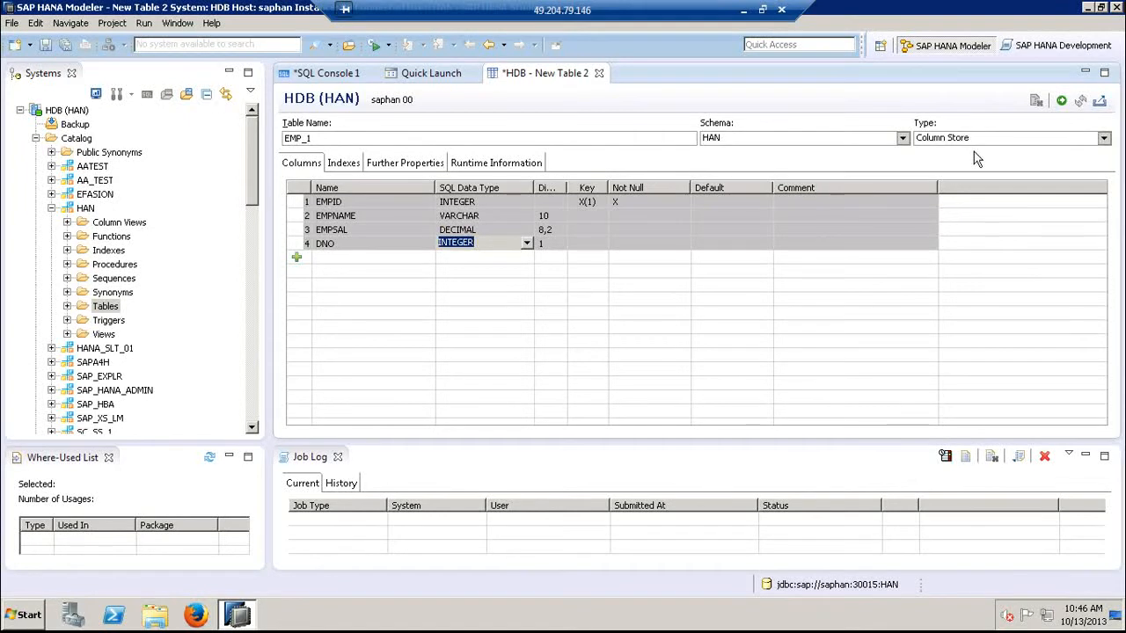
- Execute the table definition to create EMP_1 in the HAN schema
click(1068, 107)
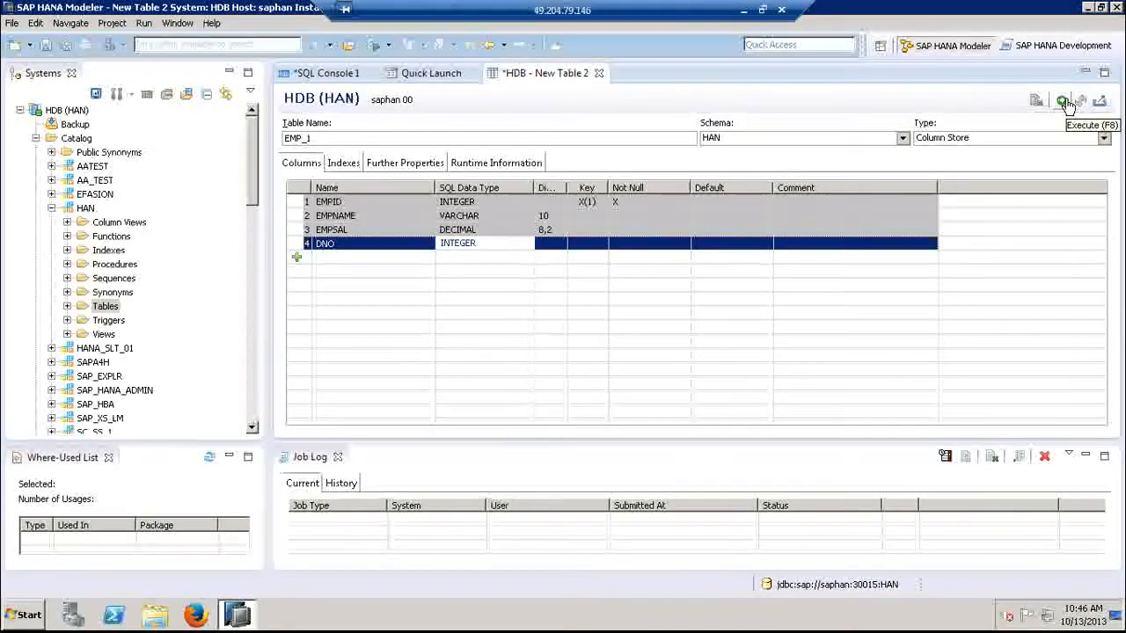
click(1066, 103)
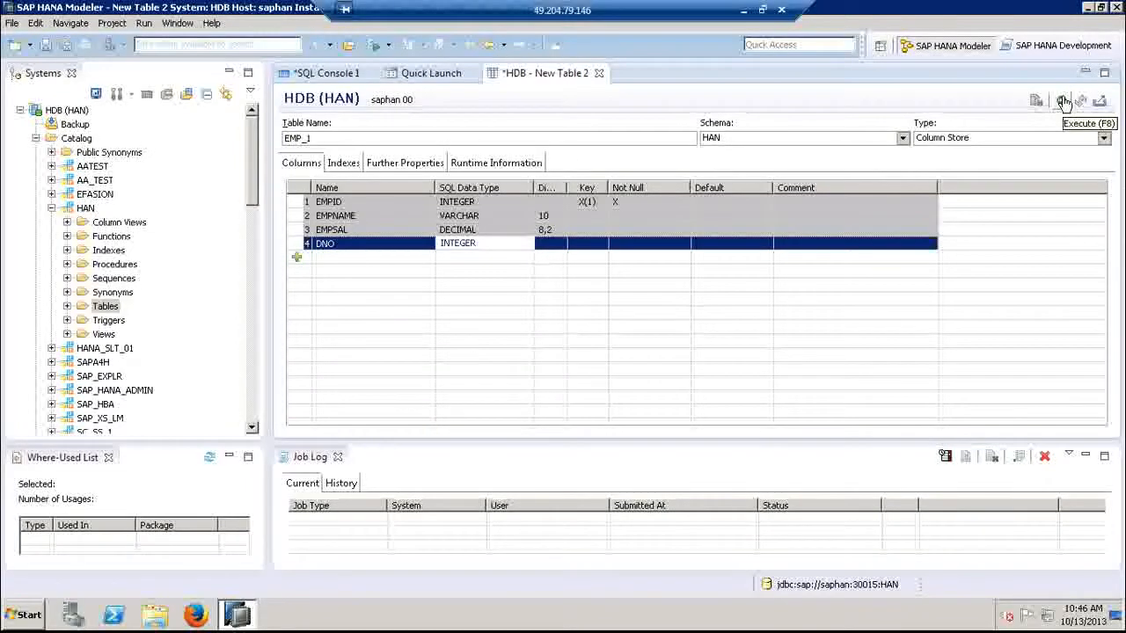
click(1065, 103)
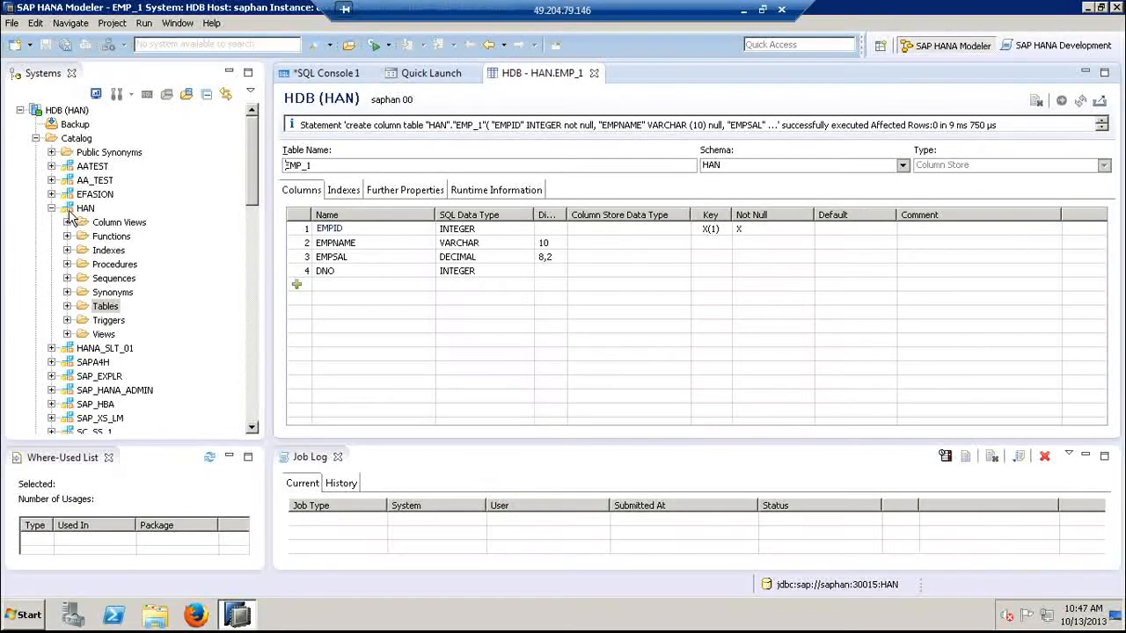
- Expand the Tables folder of the HAN schema and open the definition of EMP_1 to check its columns
click(68, 307)
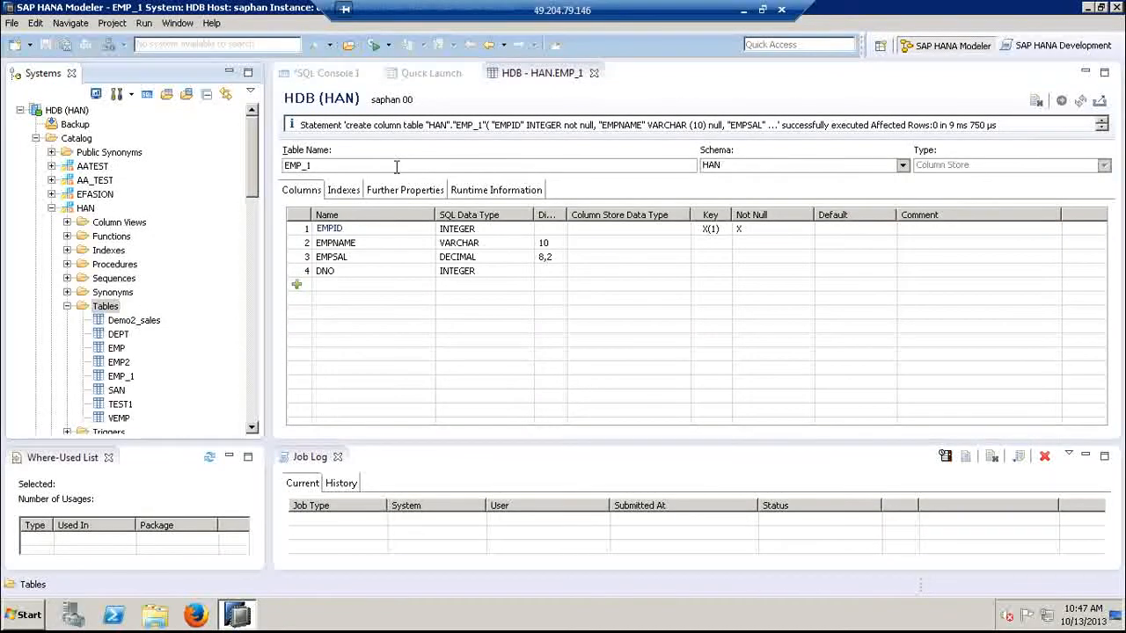
click(116, 379)
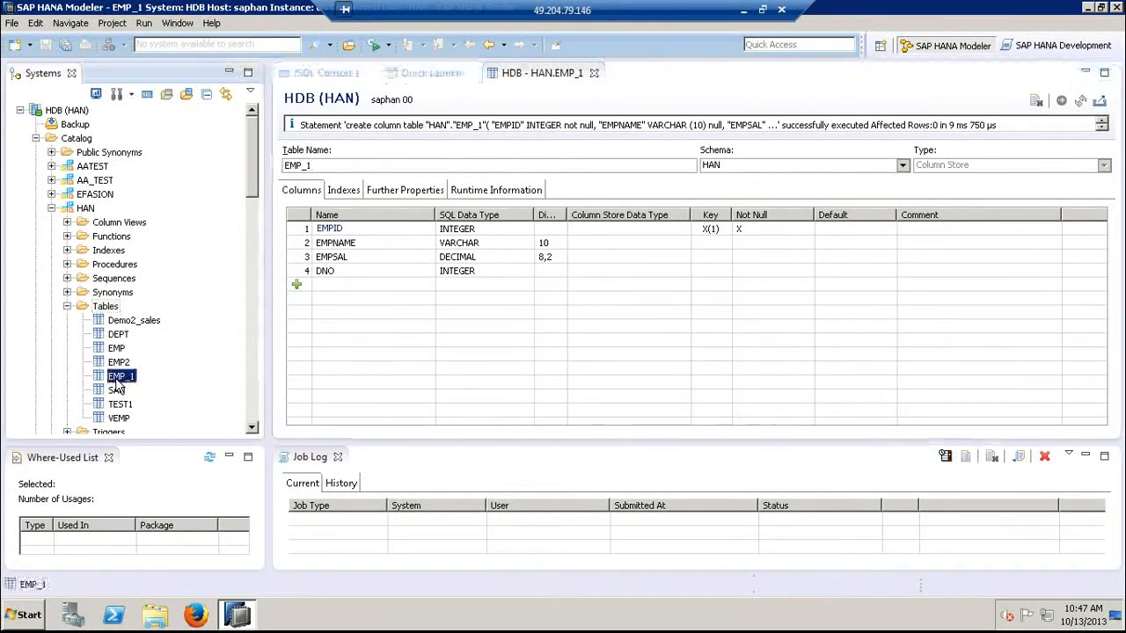
double_click(116, 378)
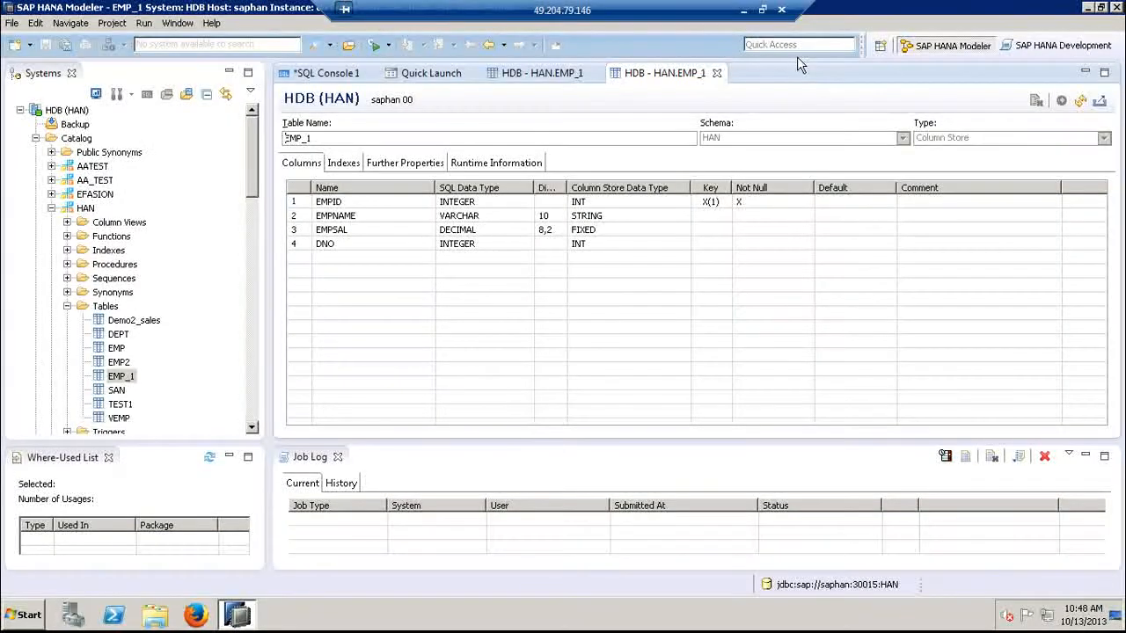
- Disconnect the Remote Desktop session and confirm the disconnection
click(782, 10)
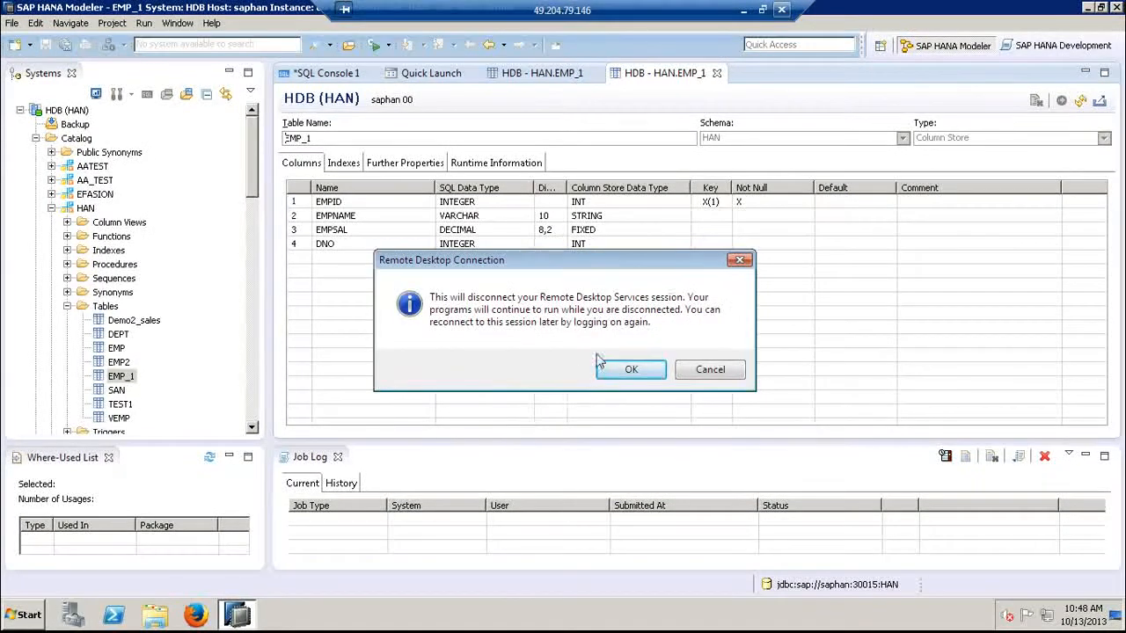
click(631, 369)
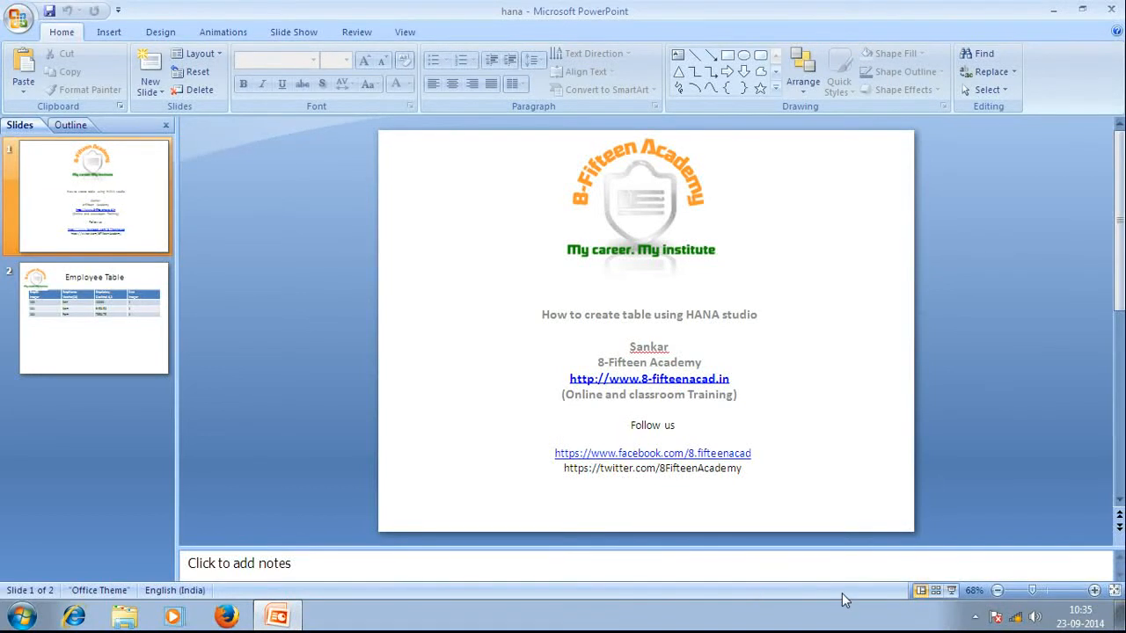
click(976, 618)
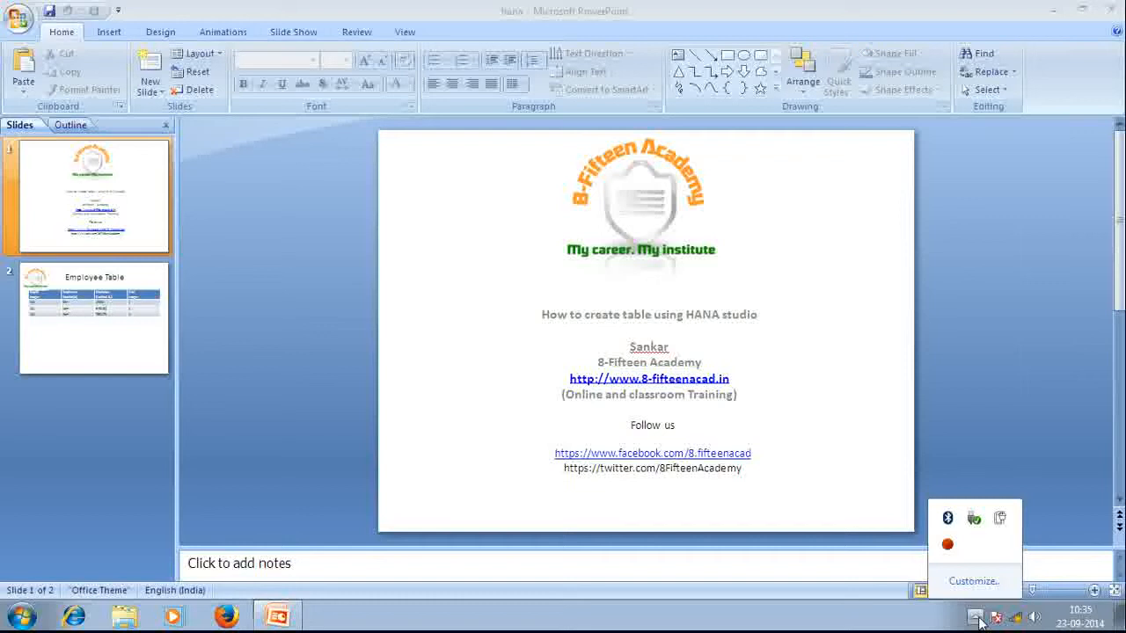
right_click(948, 547)
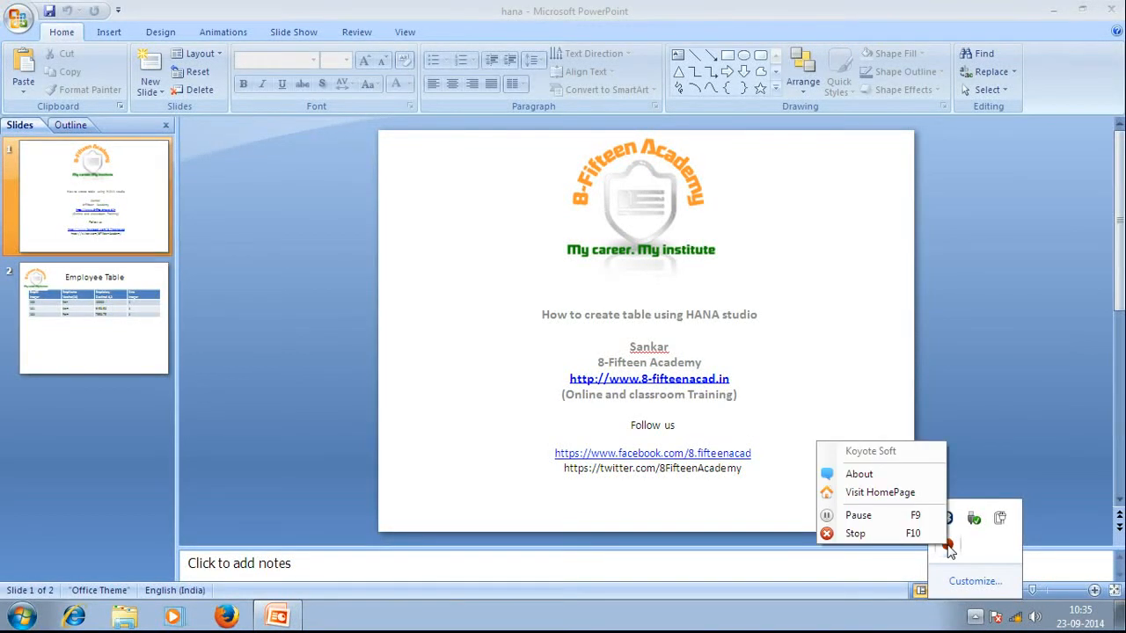